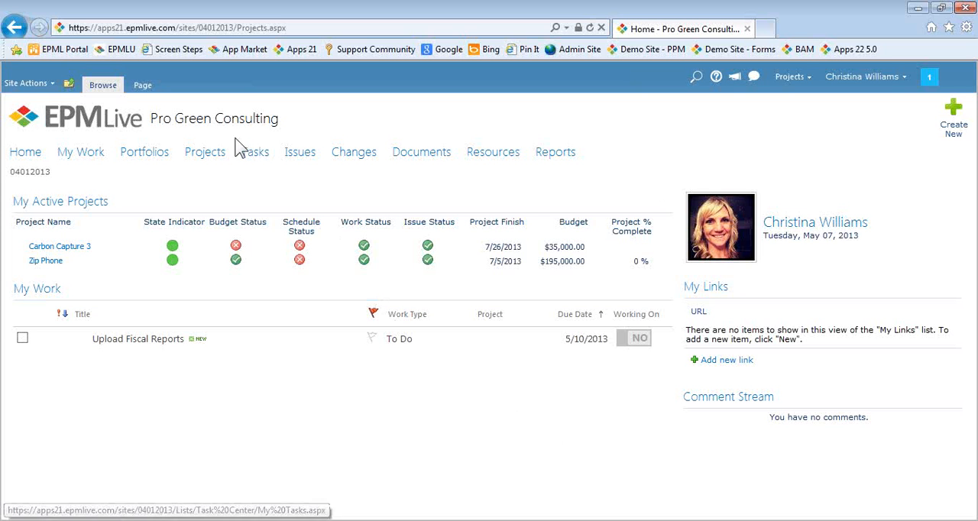
Open the project list and display the Zip Phone project's item details
{"action": "left_click", "coordinate": [201, 156]}
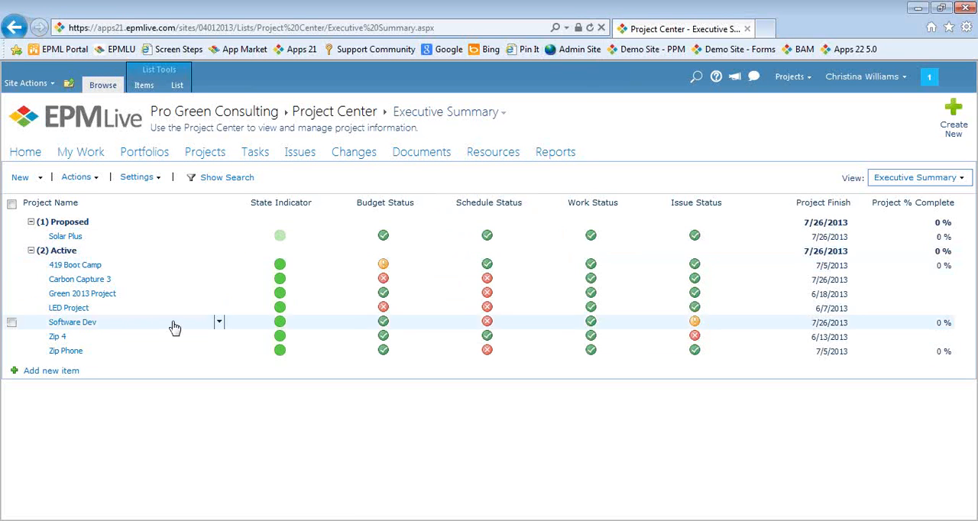
{"action": "left_click", "coordinate": [103, 356]}
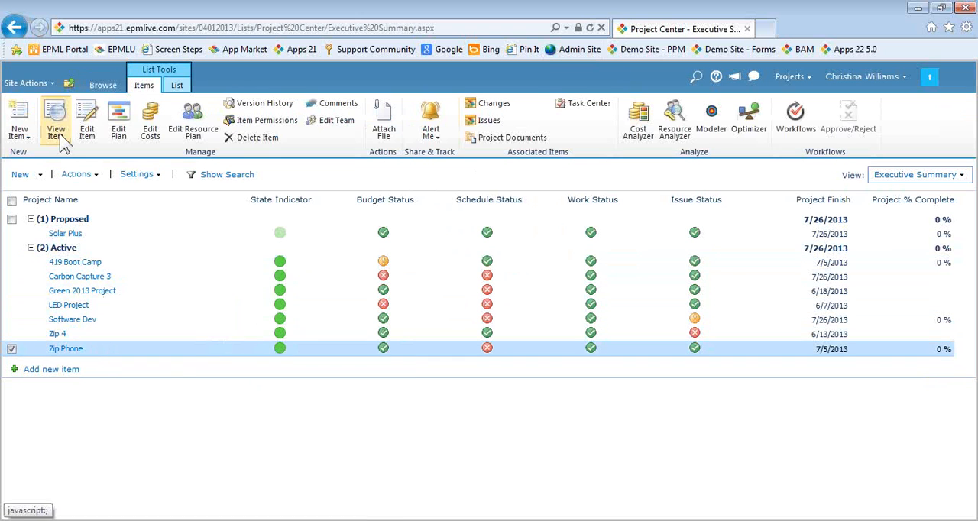
{"action": "left_click", "coordinate": [58, 131]}
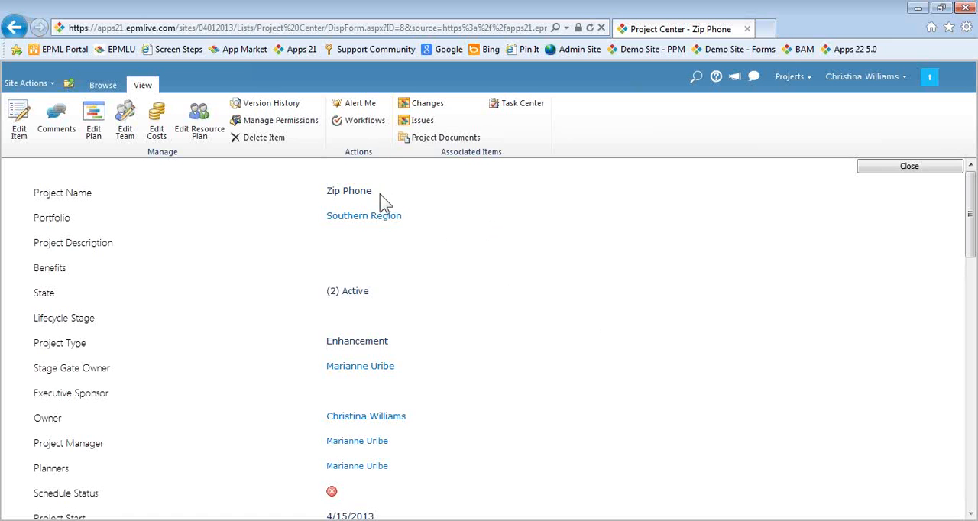
Examine Zip Phone's schedule, work, budget, benefit, ROI and prioritization score fields
{"action": "scroll", "coordinate": [395, 201], "scroll_direction": "down", "scroll_amount": 3}
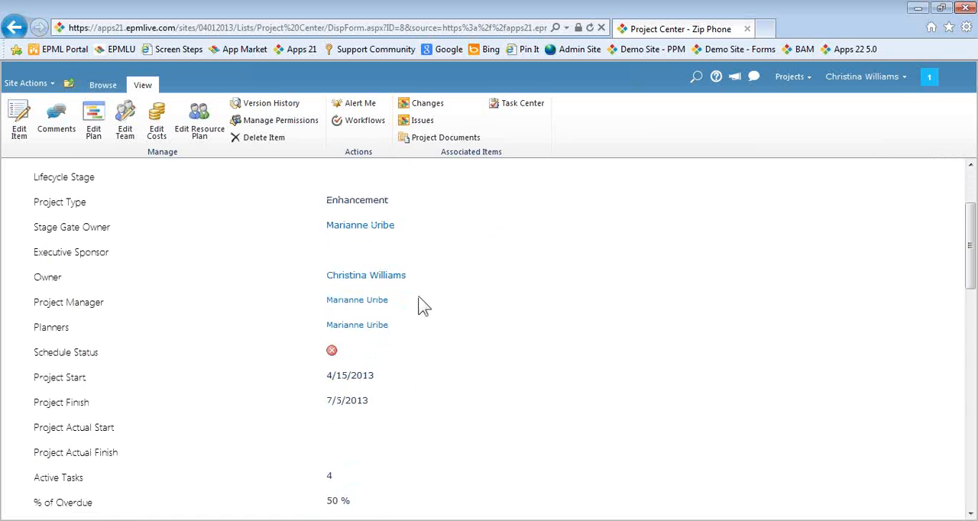
{"action": "scroll", "coordinate": [423, 306], "scroll_direction": "down", "scroll_amount": 7}
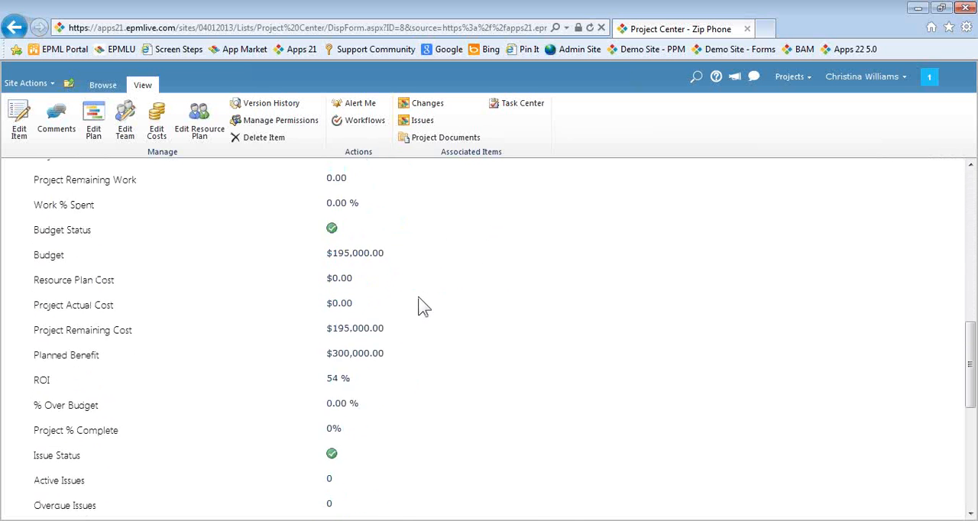
{"action": "scroll", "coordinate": [422, 305], "scroll_direction": "down", "scroll_amount": 4}
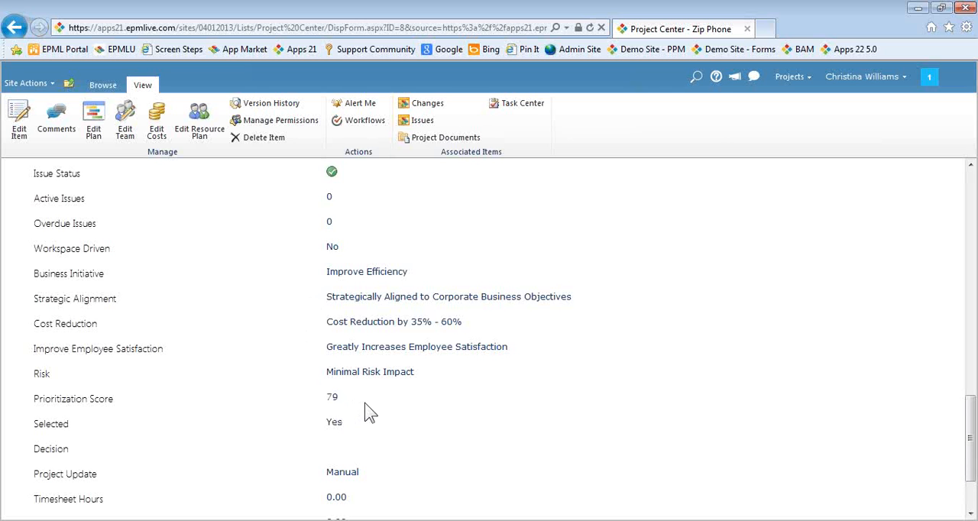
{"action": "scroll", "coordinate": [504, 442], "scroll_direction": "up", "scroll_amount": 2}
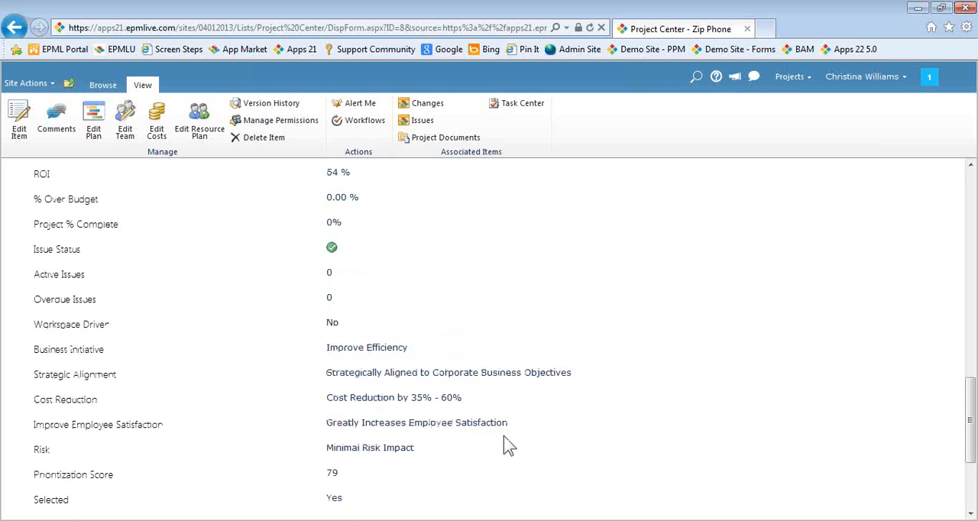
{"action": "scroll", "coordinate": [504, 439], "scroll_direction": "up", "scroll_amount": 5}
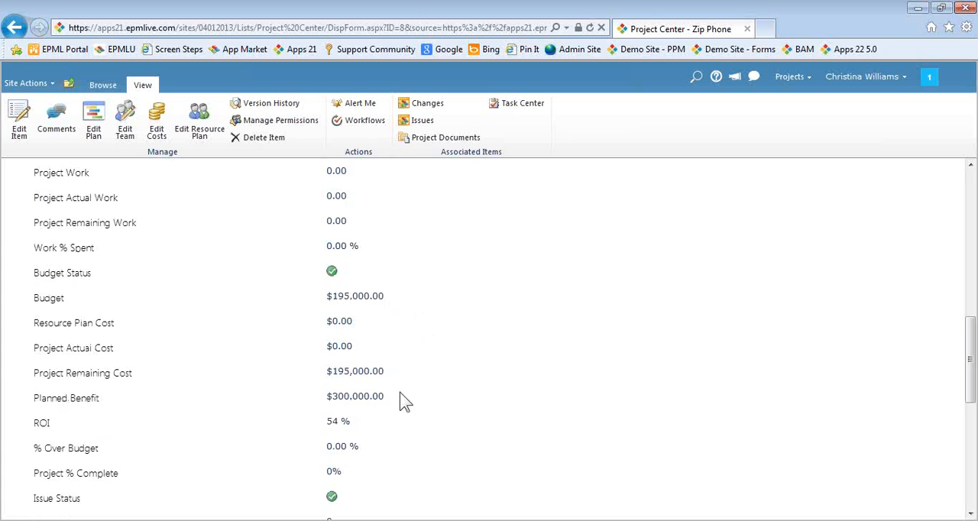
{"action": "scroll", "coordinate": [415, 442], "scroll_direction": "up", "scroll_amount": 2}
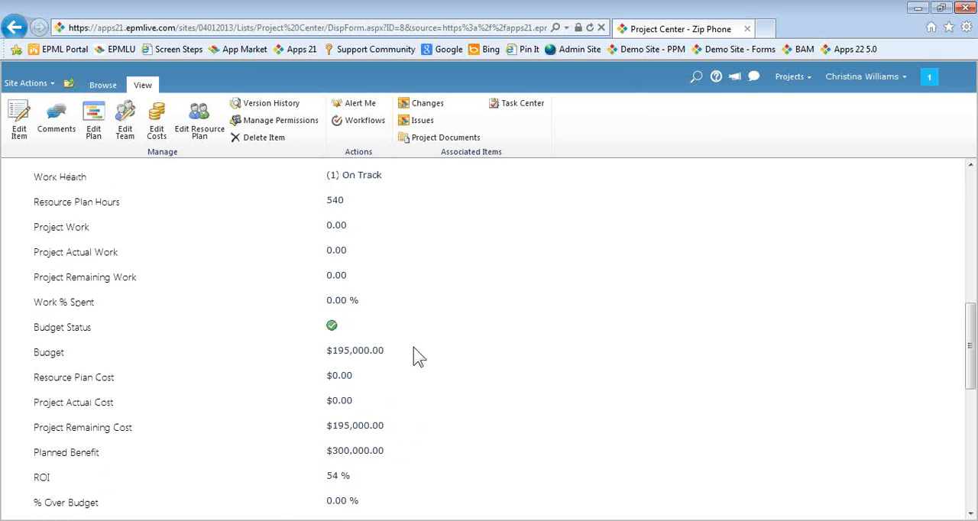
{"action": "scroll", "coordinate": [413, 346], "scroll_direction": "up", "scroll_amount": 1}
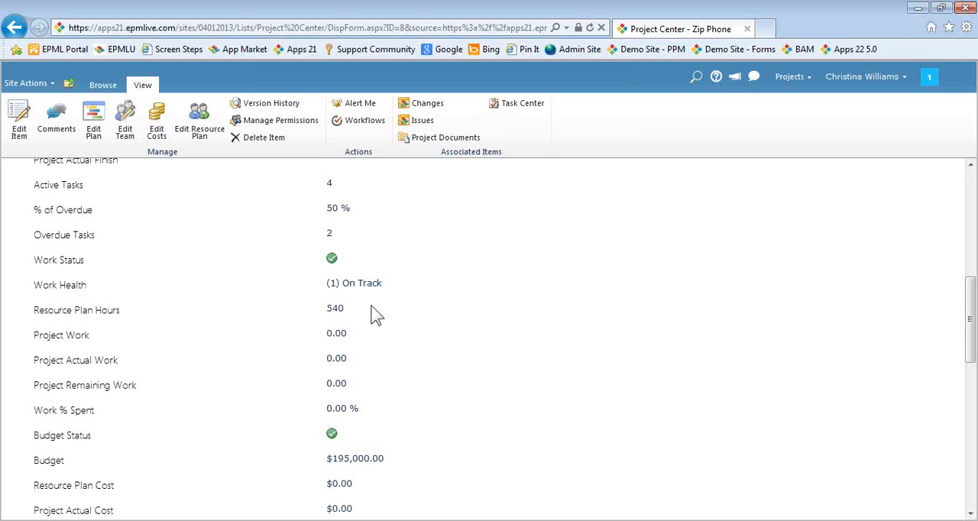
Review Zip Phone's budget and benefits in the cost planner and close the planner
{"action": "left_click", "coordinate": [156, 131]}
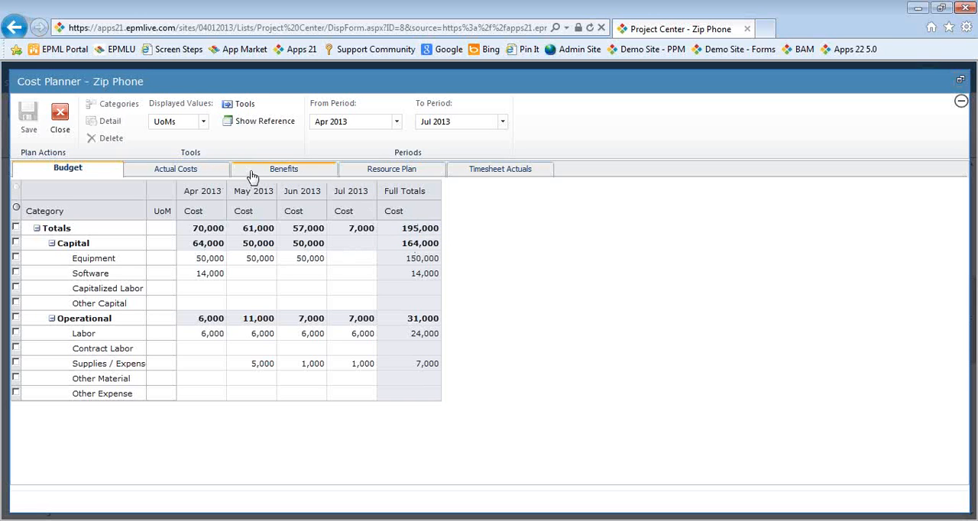
{"action": "left_click", "coordinate": [291, 176]}
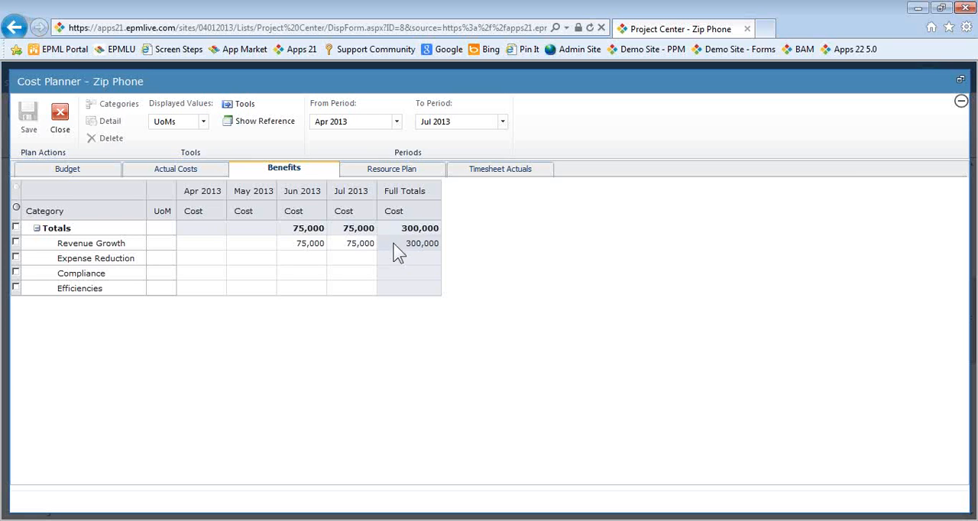
{"action": "left_click", "coordinate": [65, 128]}
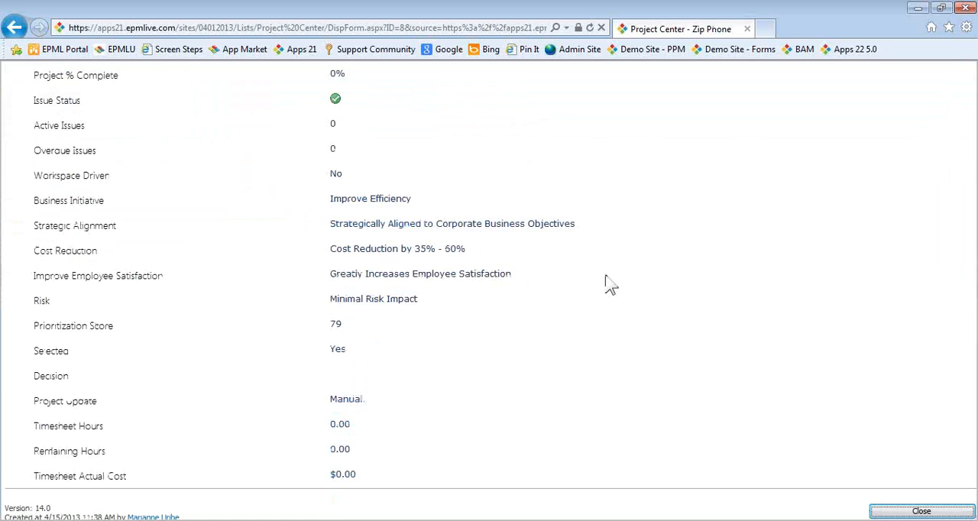
Look over the remaining Zip Phone details and close them to return to the project list
{"action": "scroll", "coordinate": [607, 283], "scroll_direction": "down", "scroll_amount": 10}
{"action": "scroll", "coordinate": [909, 406], "scroll_direction": "up", "scroll_amount": 10}
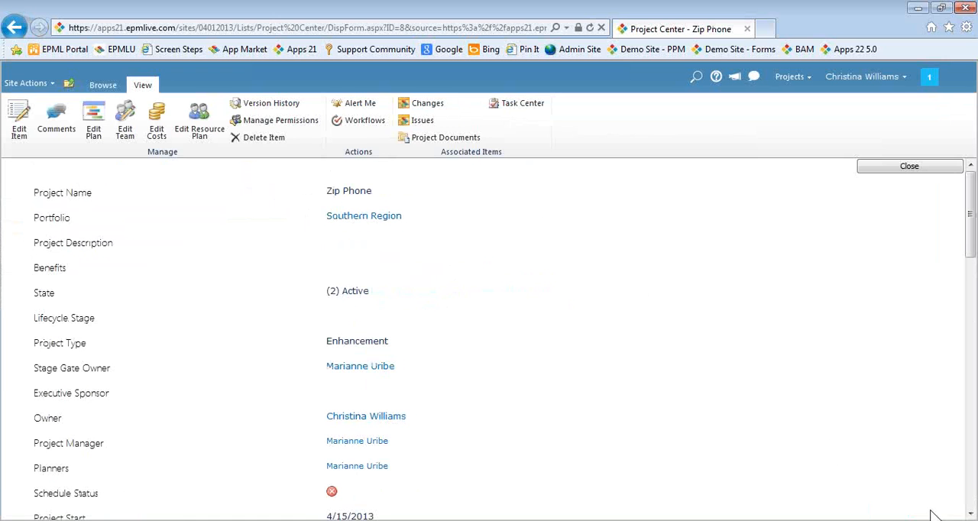
{"action": "left_click", "coordinate": [884, 168]}
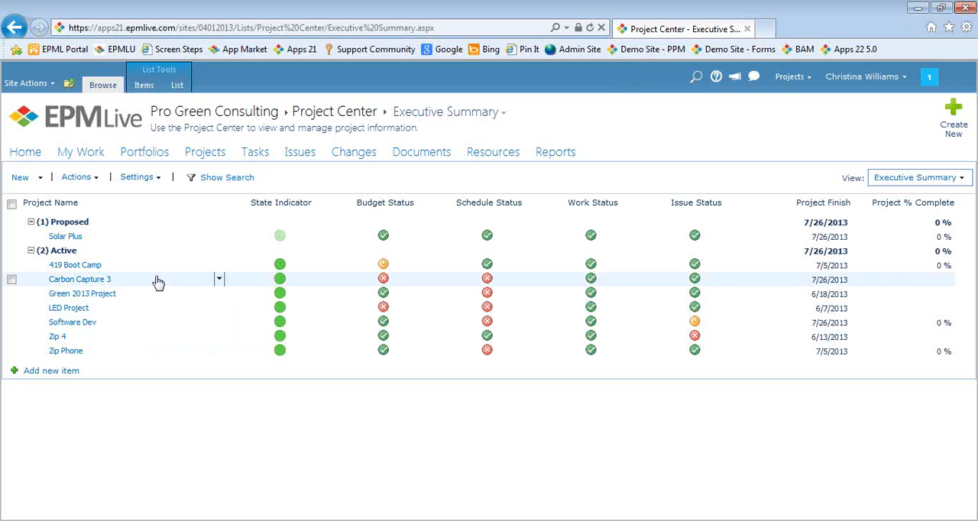
Select the Solar Plus, Zip Phone, Green 2013 Project and Carbon Capture 3 projects and open them in the Optimizer
{"action": "left_click", "coordinate": [12, 237]}
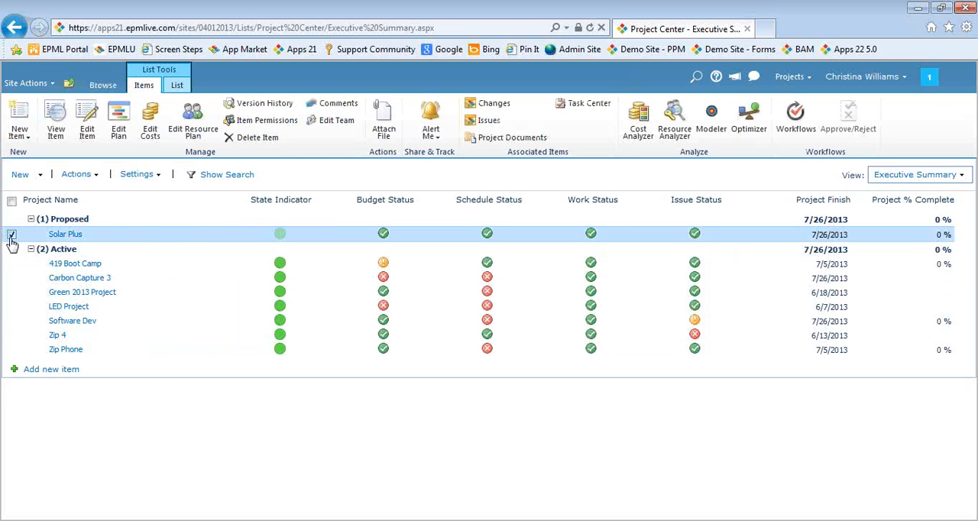
{"action": "left_click", "coordinate": [11, 349]}
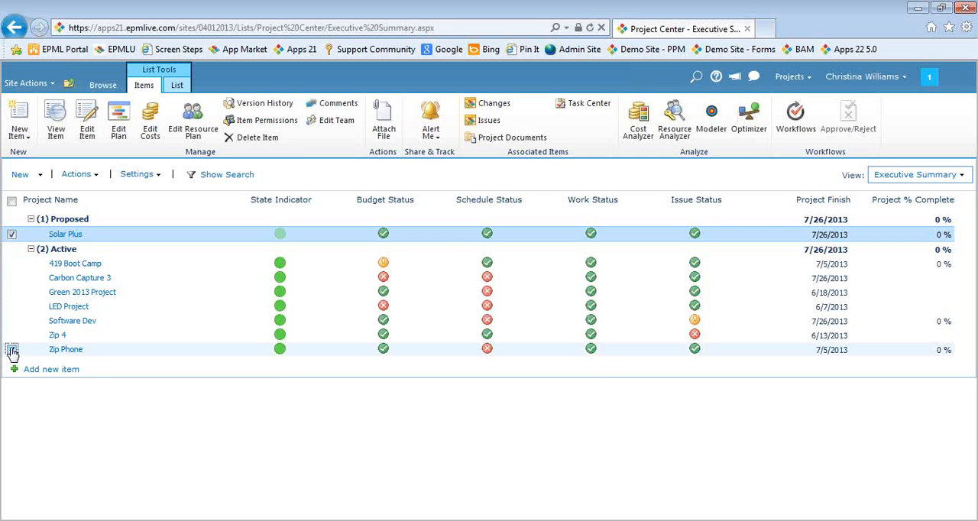
{"action": "left_click", "coordinate": [11, 292]}
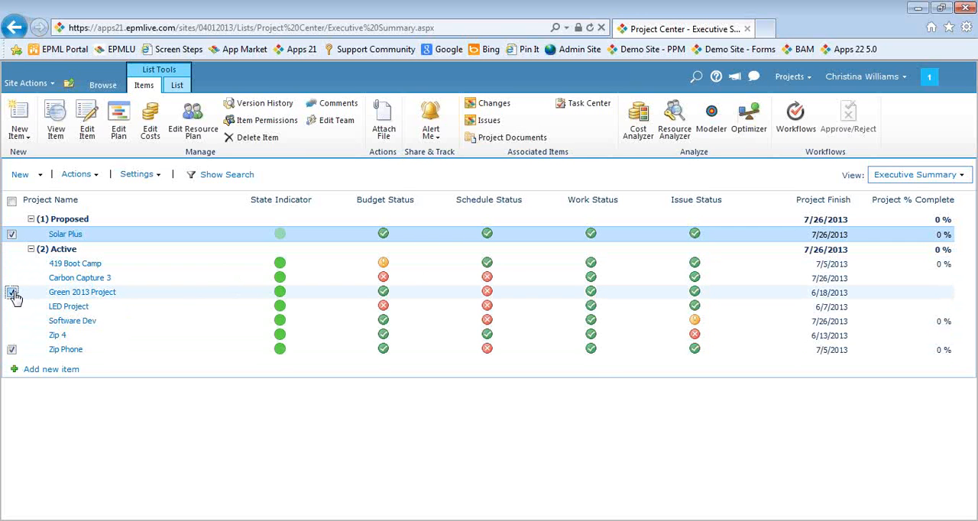
{"action": "left_click", "coordinate": [11, 280]}
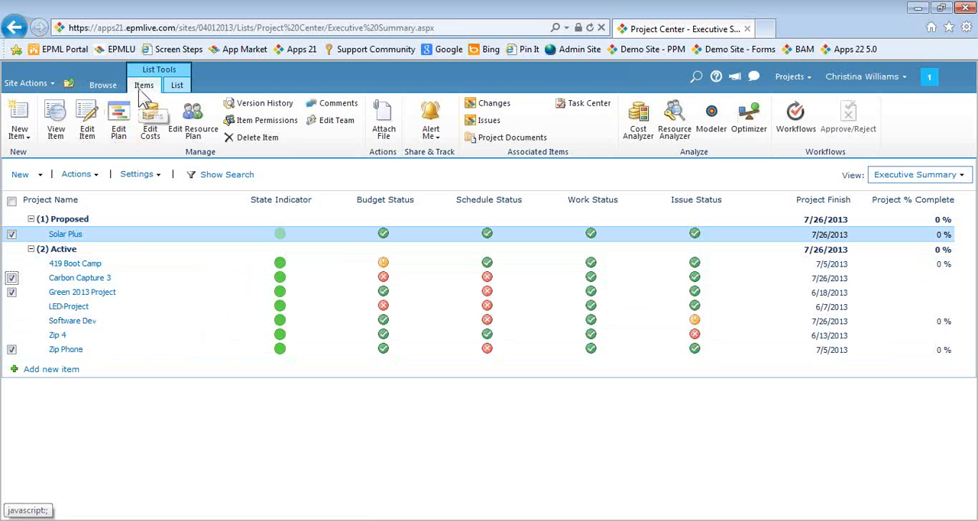
{"action": "left_click", "coordinate": [753, 129]}
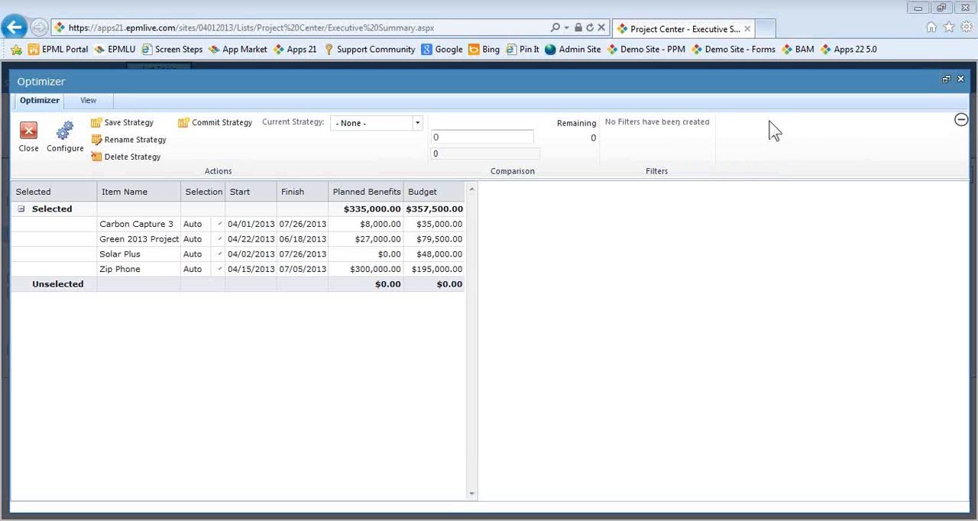
{"action": "left_click", "coordinate": [961, 121]}
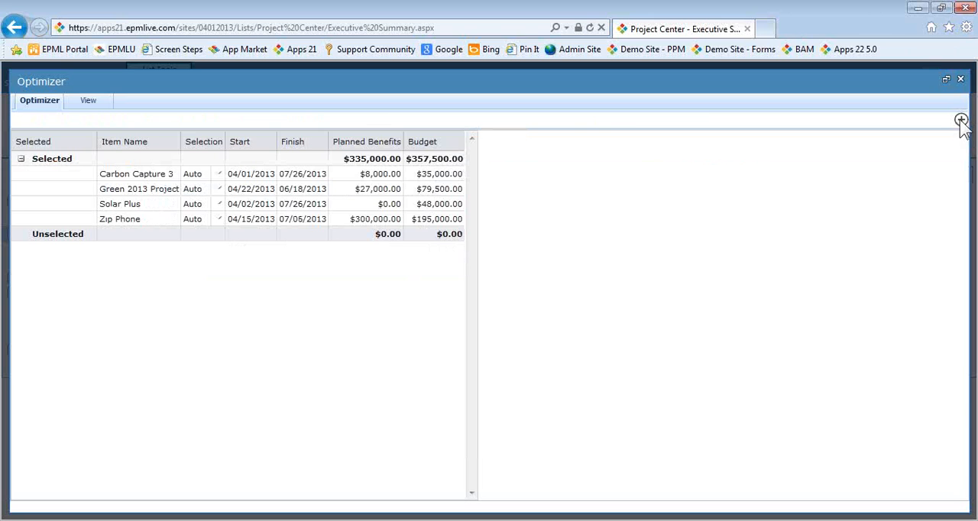
{"action": "left_click", "coordinate": [962, 121]}
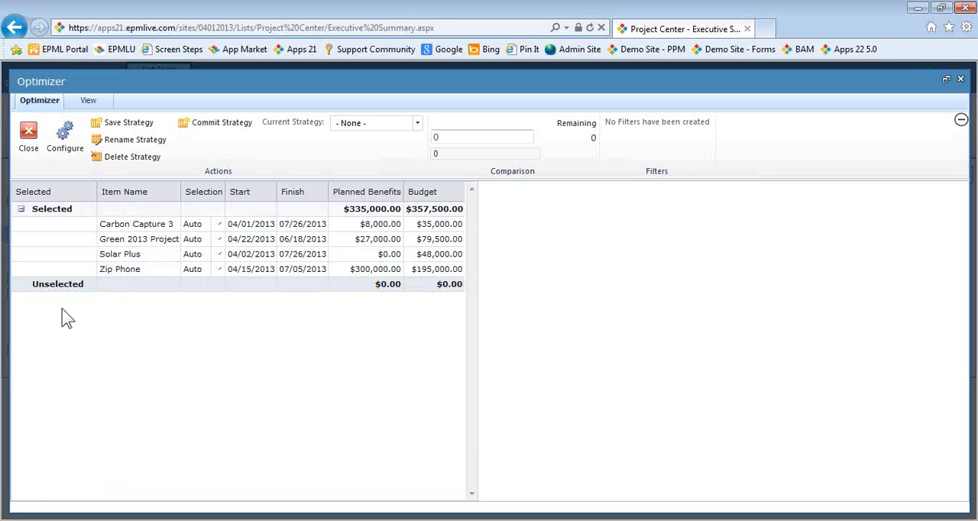
Configure the Optimizer to total the Budget field for comparison and title the comparison field Approved Budget
{"action": "left_click", "coordinate": [64, 158]}
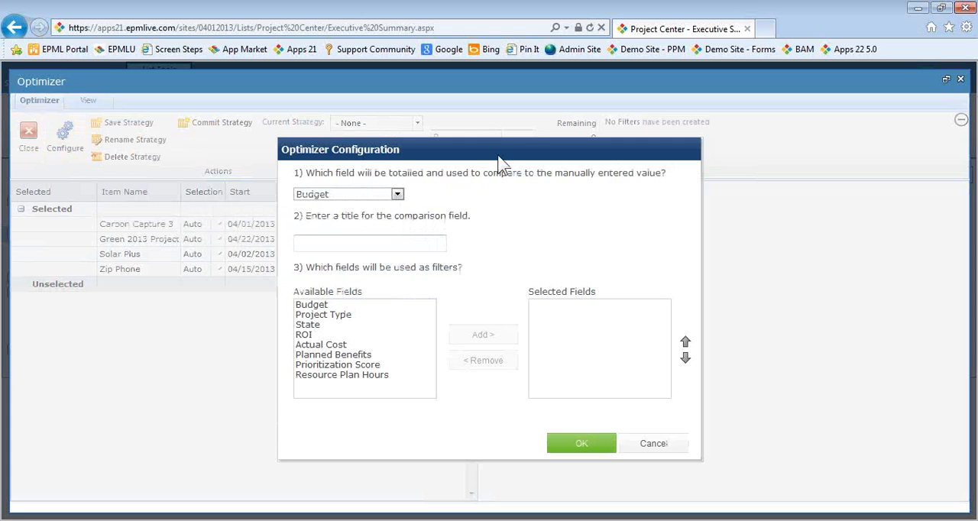
{"action": "left_click_drag", "start_coordinate": [503, 158], "coordinate": [520, 204]}
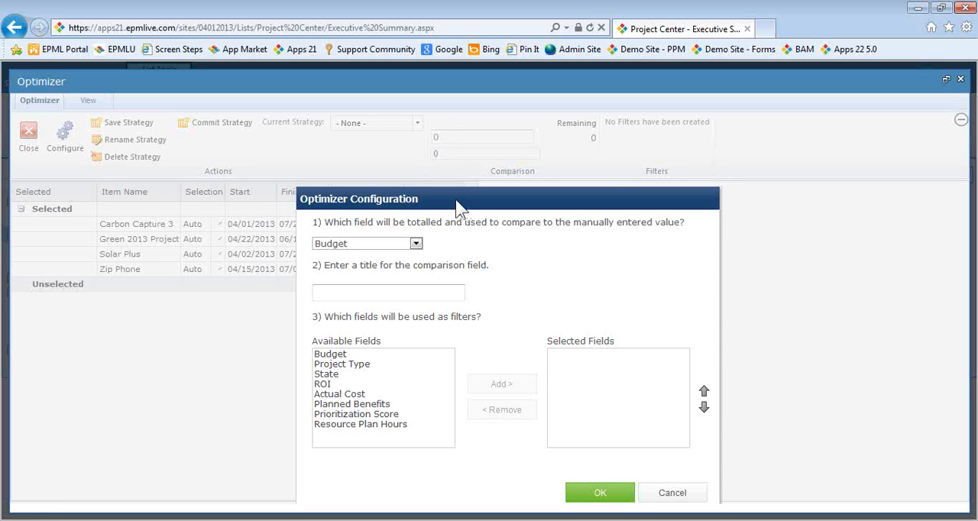
{"action": "left_click", "coordinate": [416, 243]}
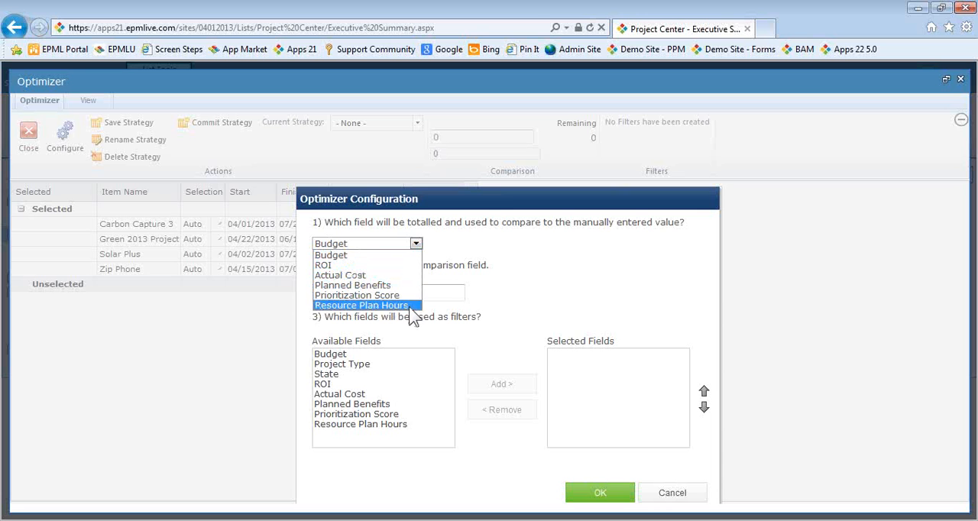
{"action": "left_click", "coordinate": [337, 257]}
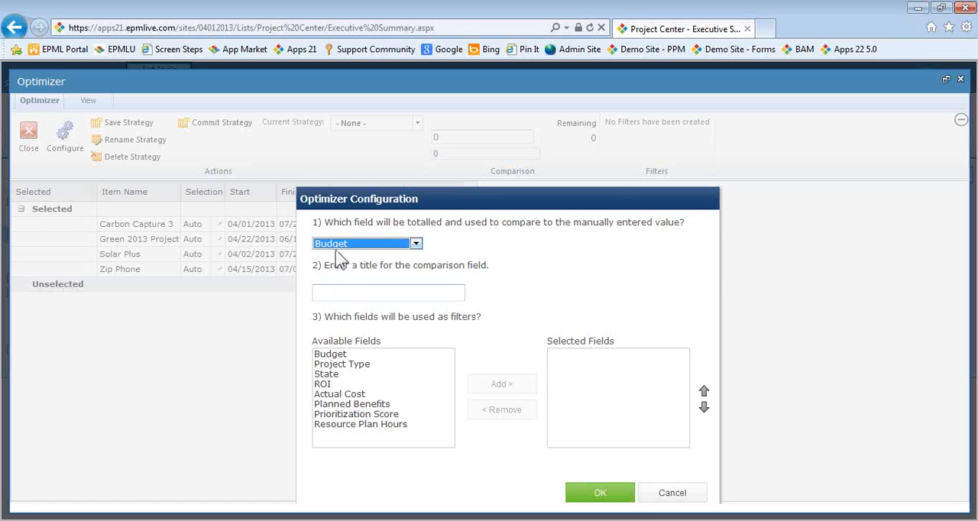
{"action": "left_click", "coordinate": [335, 290]}
{"action": "type", "text": "A"}
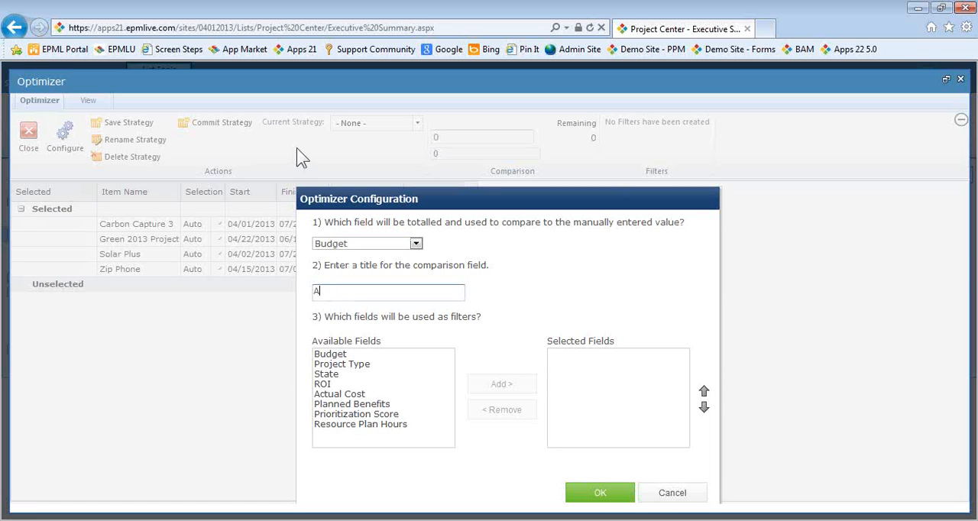
{"action": "type", "text": "pproved Budget"}
{"action": "left_click", "coordinate": [512, 315]}
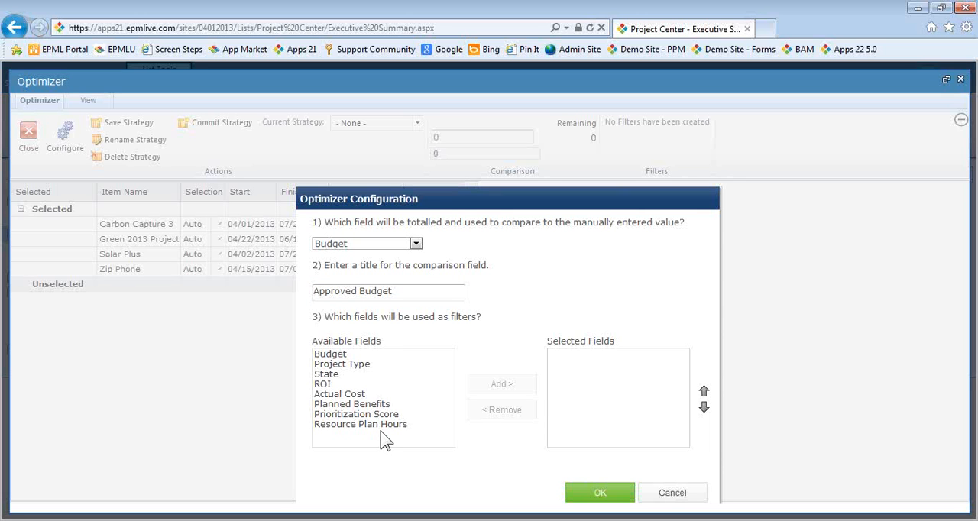
Add Project Type, ROI and Prioritization Score as filter fields and apply the Optimizer configuration
{"action": "left_click", "coordinate": [364, 366]}
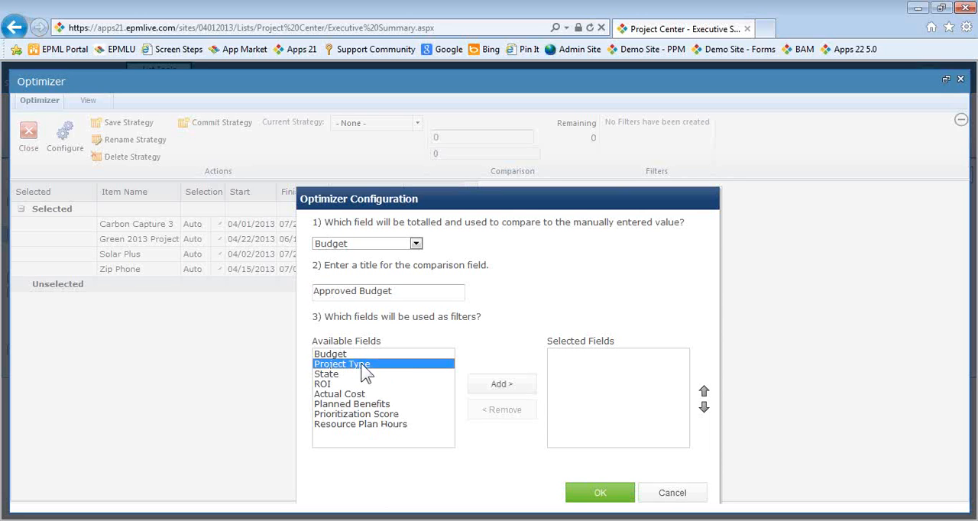
{"action": "left_click", "coordinate": [504, 385]}
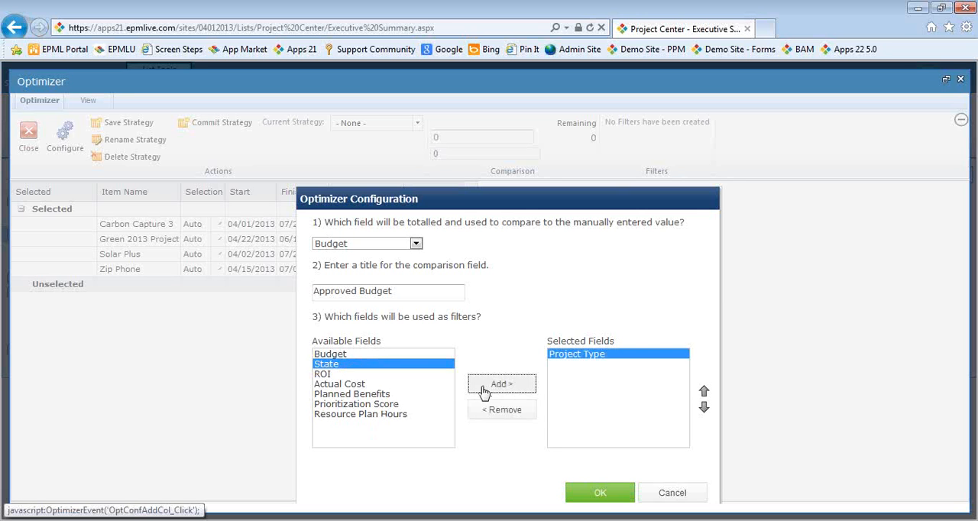
{"action": "left_click", "coordinate": [324, 374]}
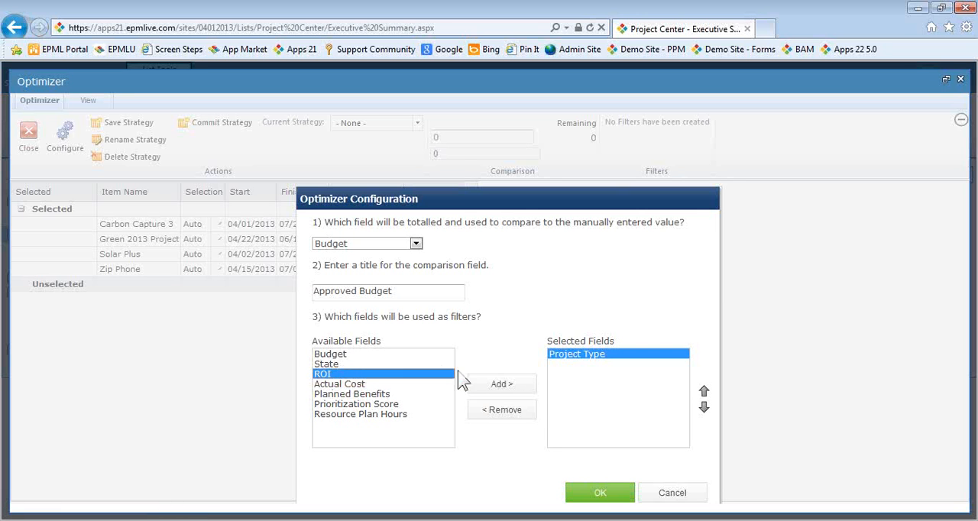
{"action": "left_click", "coordinate": [502, 385]}
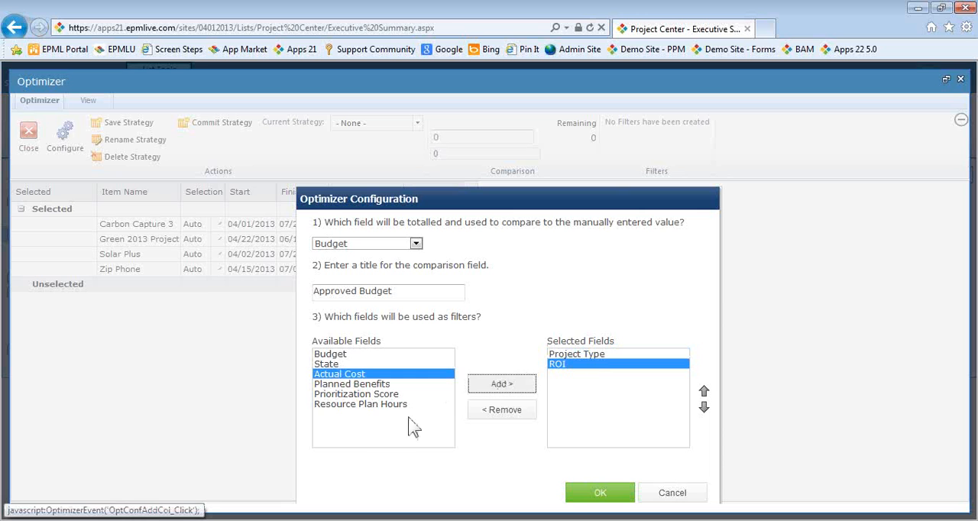
{"action": "left_click", "coordinate": [375, 395]}
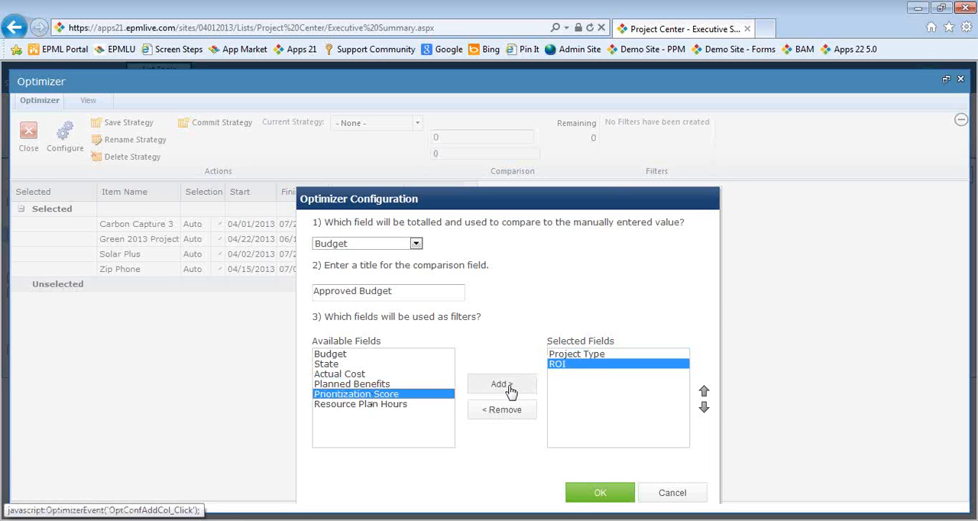
{"action": "left_click", "coordinate": [505, 388]}
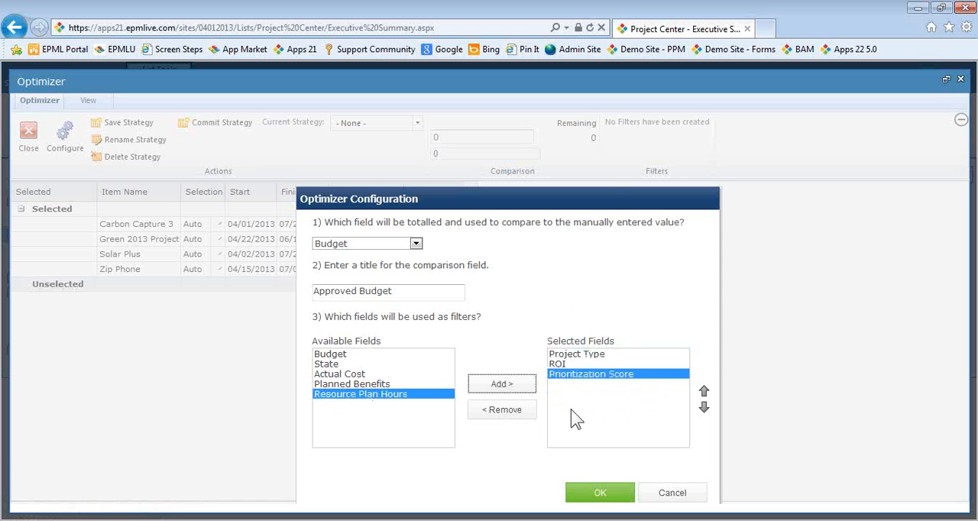
{"action": "left_click", "coordinate": [612, 494]}
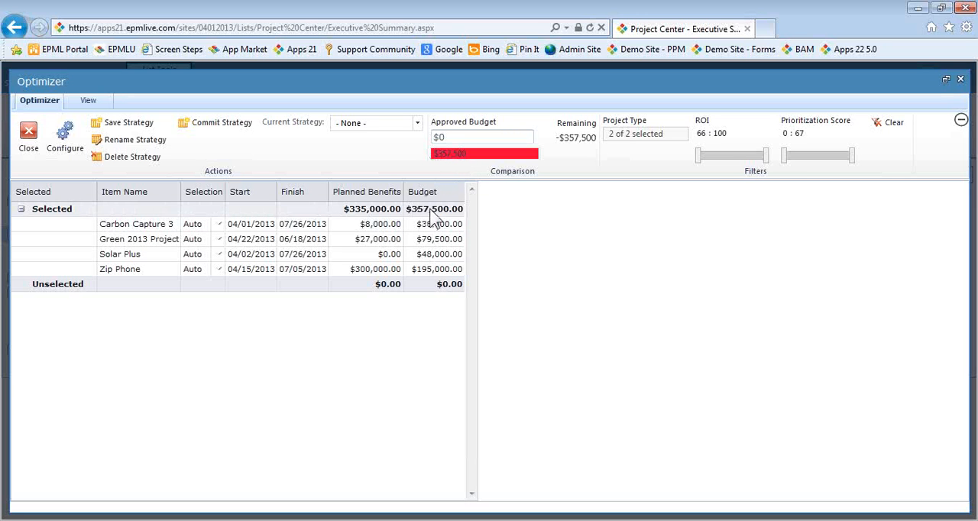
Set the Approved Budget comparison value to $300,000
{"action": "left_click", "coordinate": [462, 136]}
{"action": "type", "text": "3000"}
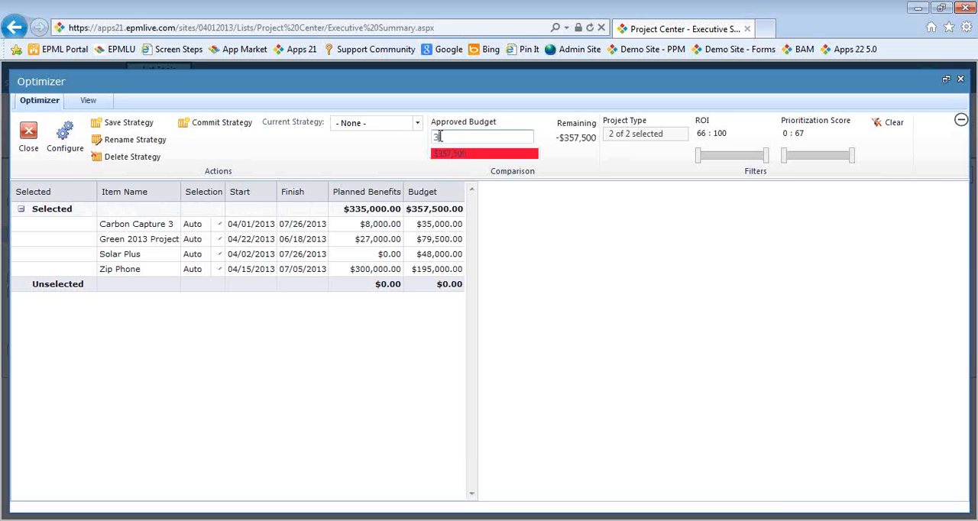
{"action": "type", "text": "00"}
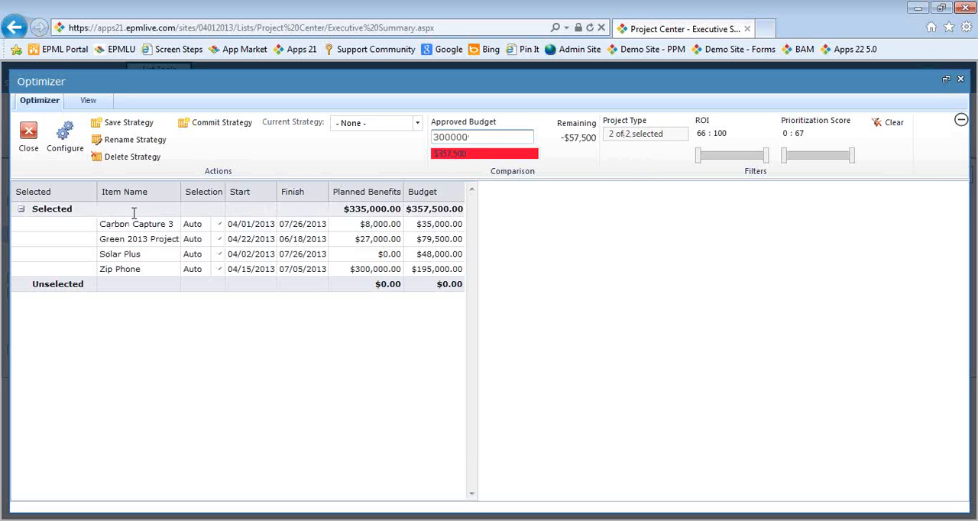
Limit the Project Type filter to Enhancement by excluding Program, and set the Selection of Solar Plus to In
{"action": "left_click", "coordinate": [645, 138]}
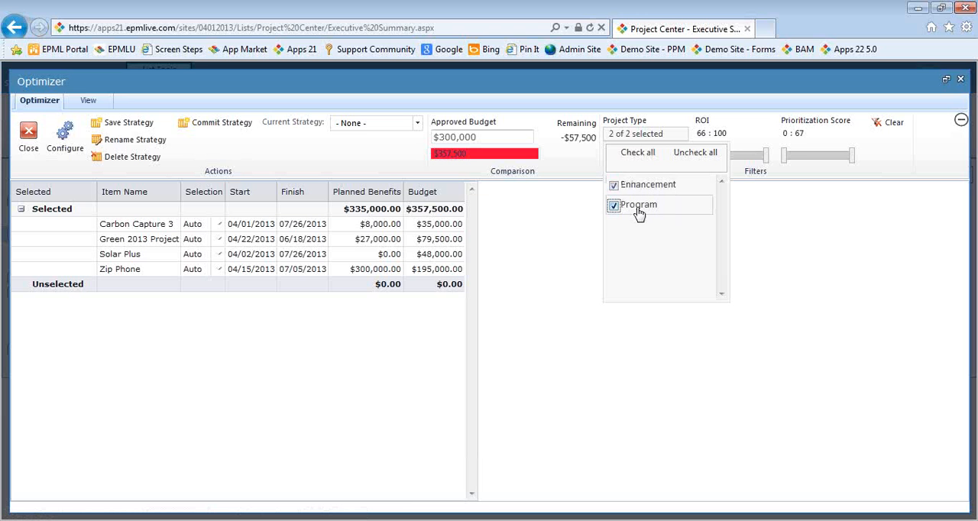
{"action": "left_click", "coordinate": [614, 205]}
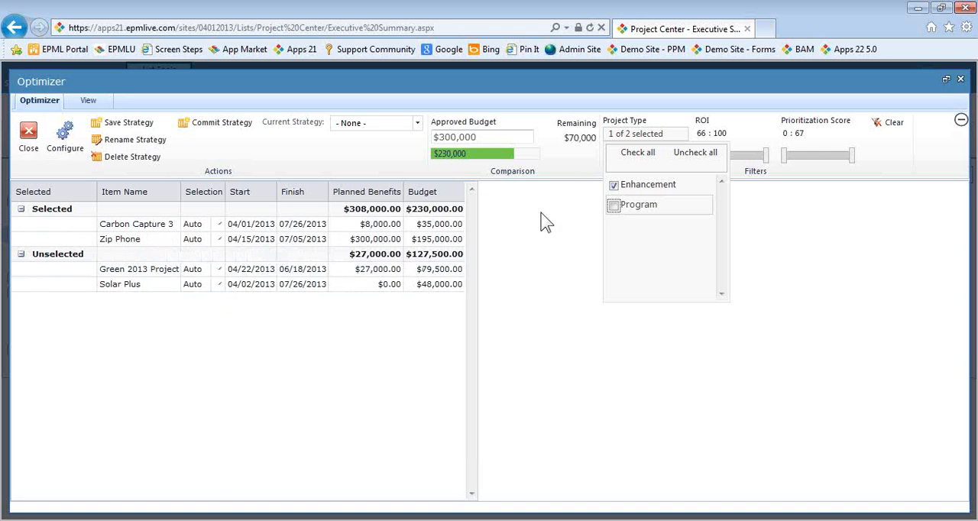
{"action": "left_click", "coordinate": [563, 172]}
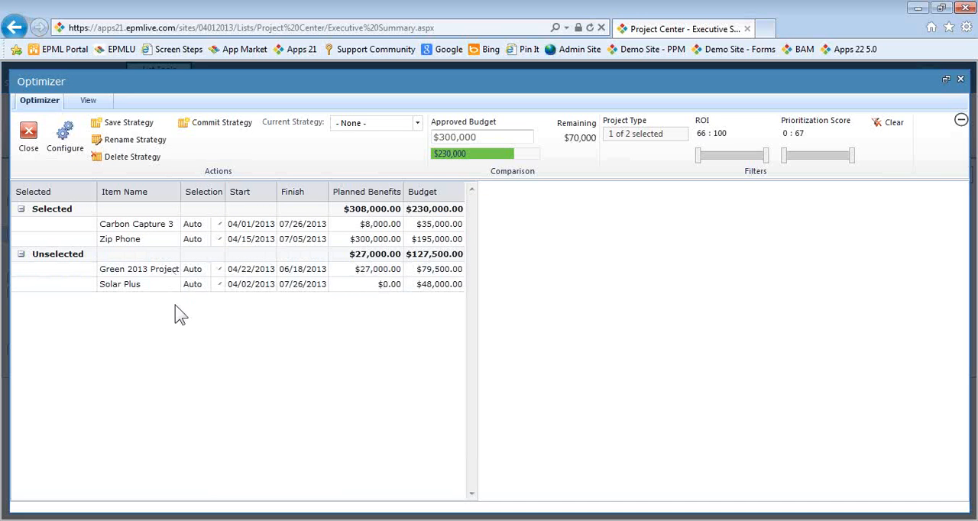
{"action": "left_click", "coordinate": [220, 289]}
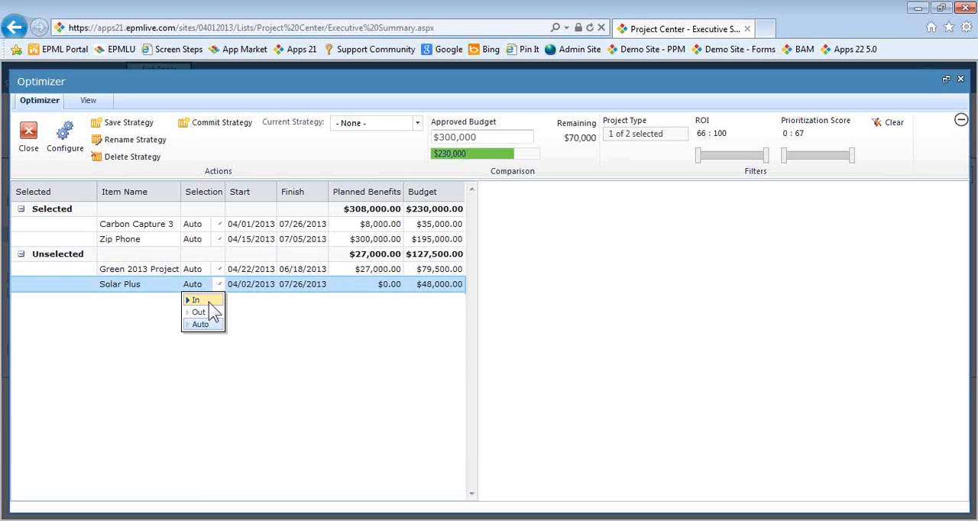
{"action": "left_click", "coordinate": [209, 300]}
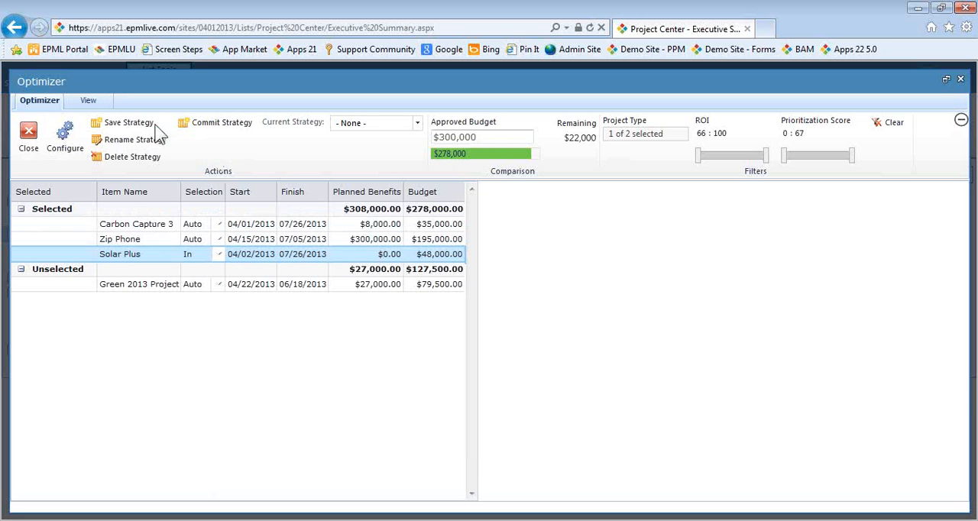
Save the current optimizer setup as a non-personal strategy named Enhancement
{"action": "left_click", "coordinate": [96, 124]}
{"action": "left_click_drag", "start_coordinate": [479, 280], "coordinate": [349, 278]}
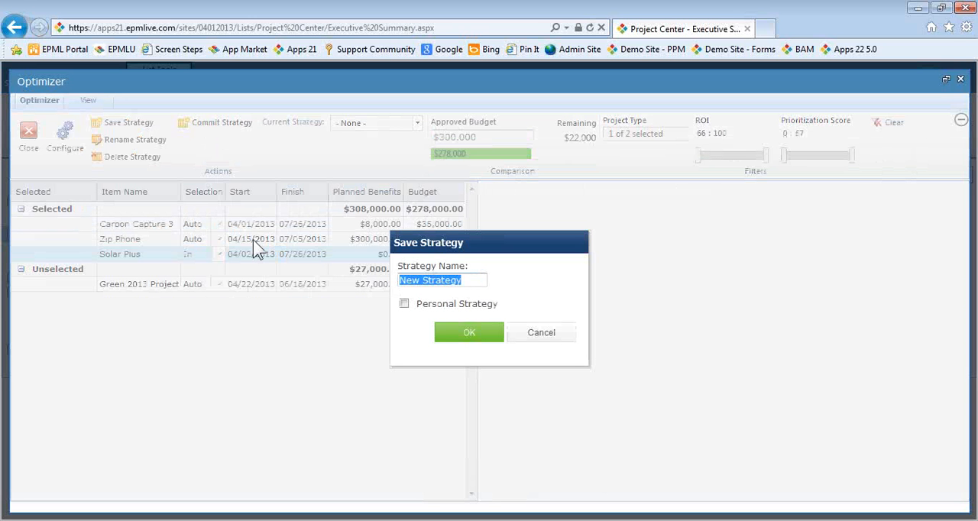
{"action": "type", "text": "Enhan"}
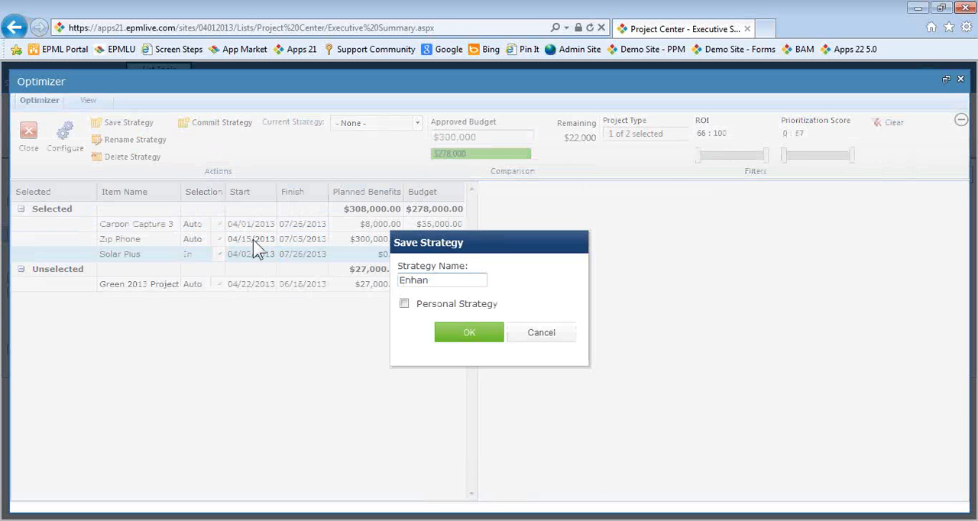
{"action": "type", "text": "cement"}
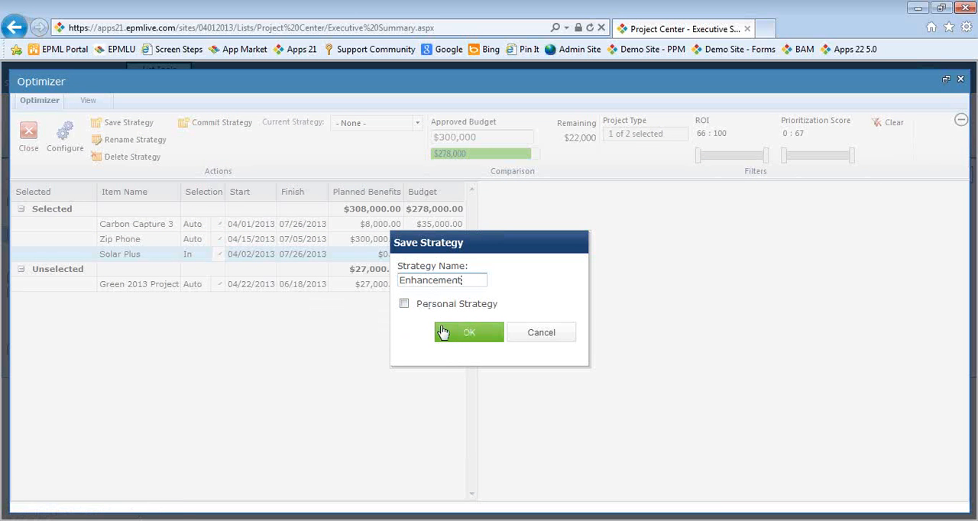
{"action": "left_click", "coordinate": [459, 336]}
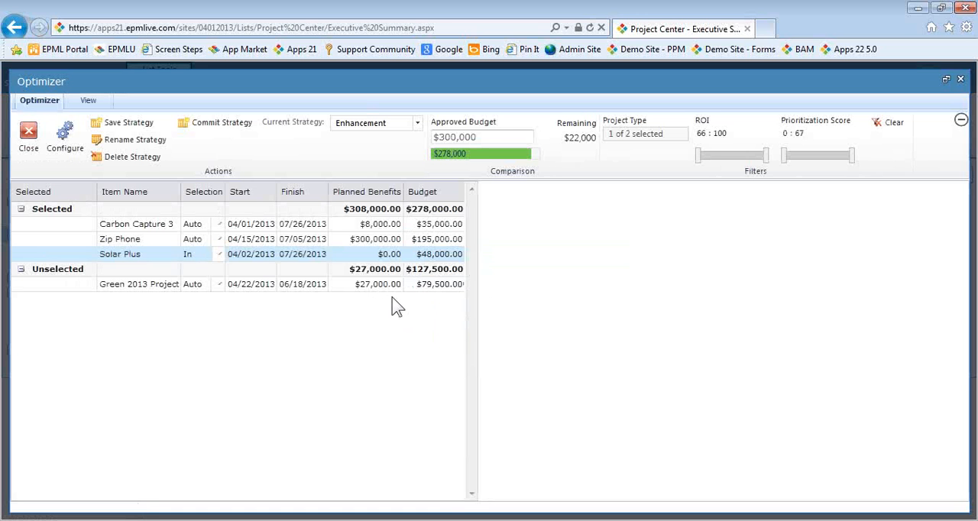
Clear all the Optimizer filters and set the Selection of Solar Plus back to Auto
{"action": "left_click", "coordinate": [889, 131]}
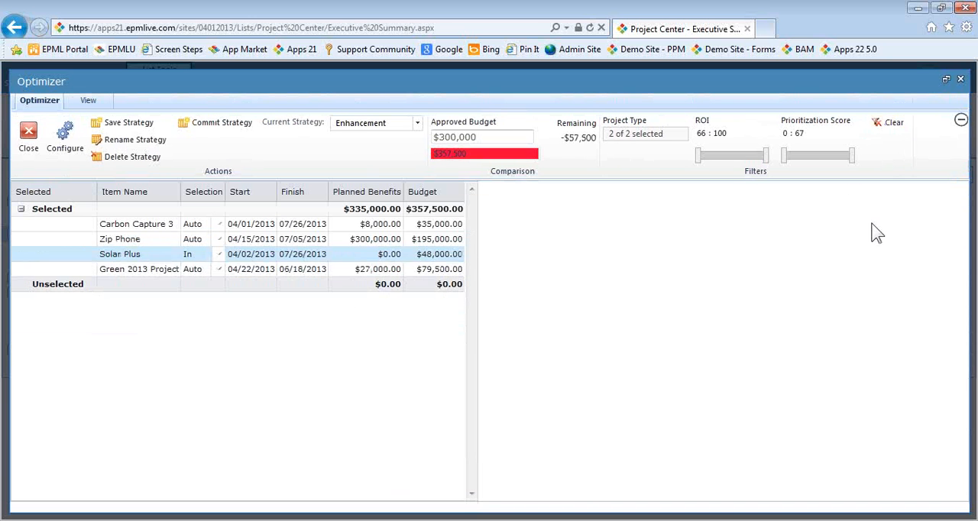
{"action": "left_click", "coordinate": [217, 257]}
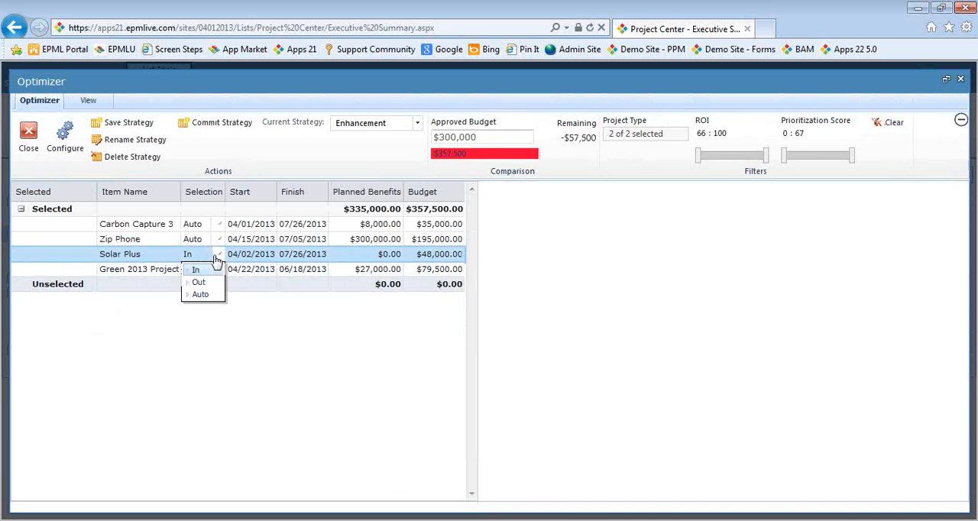
{"action": "left_click", "coordinate": [205, 295]}
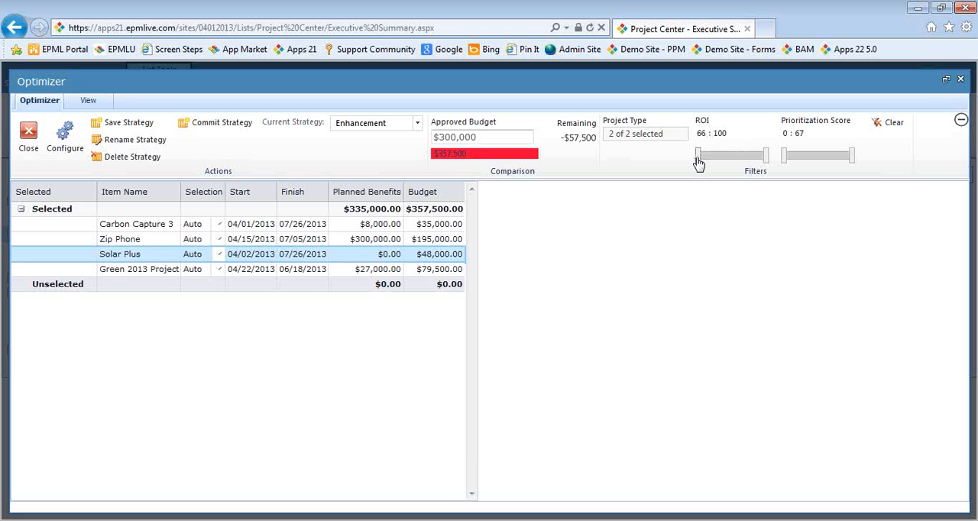
Raise the lower limit of the ROI filter range to 68, keeping 100 as the upper limit
{"action": "mouse_move", "coordinate": [699, 164]}
{"action": "left_mouse_down"}
{"action": "mouse_move", "coordinate": [747, 163]}
{"action": "mouse_move", "coordinate": [695, 161]}
{"action": "mouse_move", "coordinate": [708, 150]}
{"action": "left_mouse_up"}
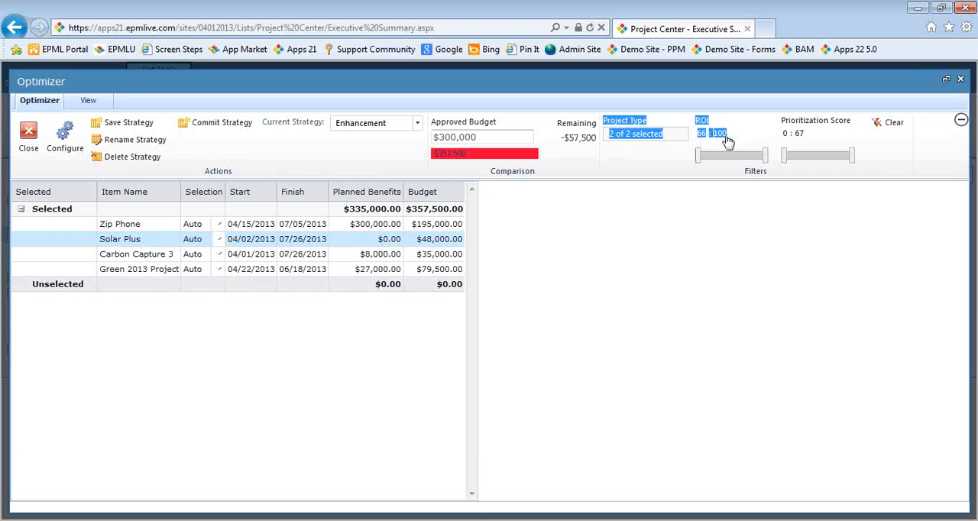
{"action": "left_click", "coordinate": [736, 140]}
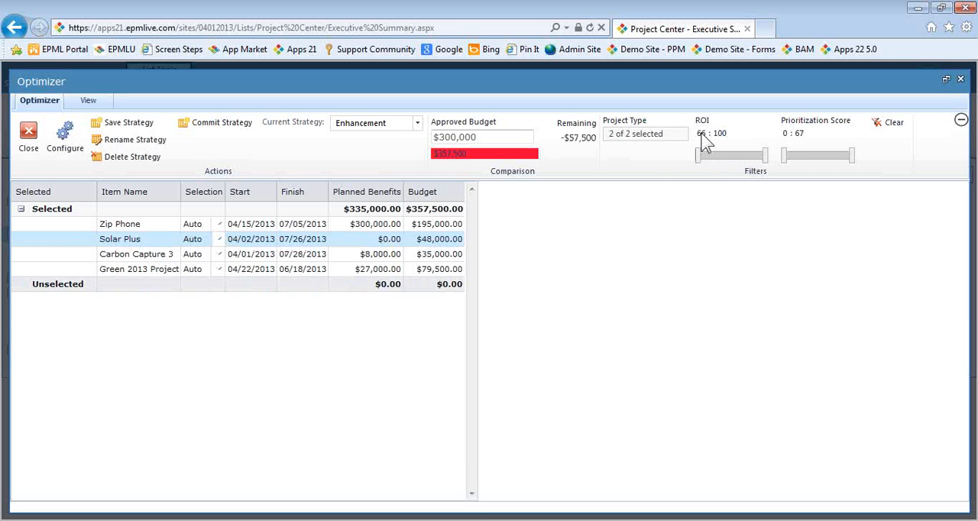
{"action": "left_click", "coordinate": [704, 136]}
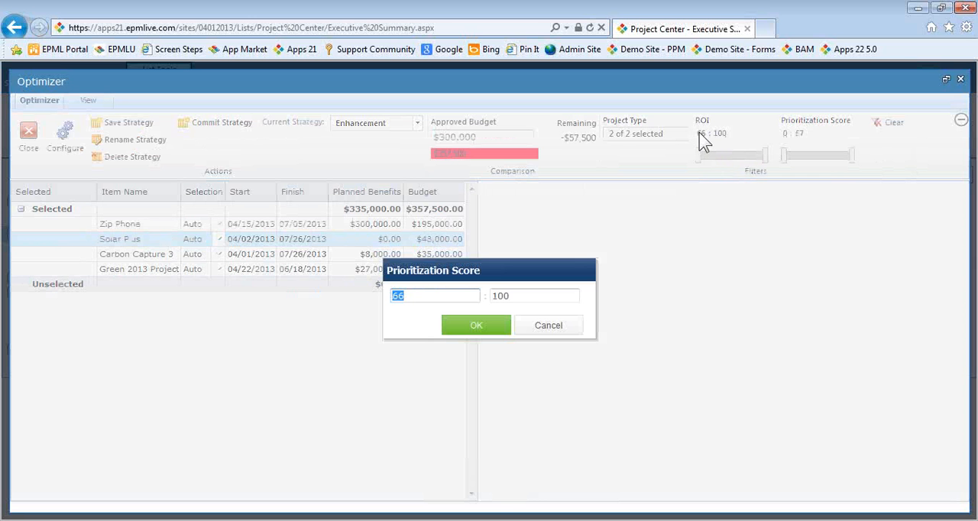
{"action": "left_click", "coordinate": [418, 297]}
{"action": "type", "text": "6"}
{"action": "key", "text": "BackSpace"}
{"action": "key", "text": "BackSpace"}
{"action": "key", "text": "BackSpace"}
{"action": "type", "text": "68"}
{"action": "left_click", "coordinate": [482, 327]}
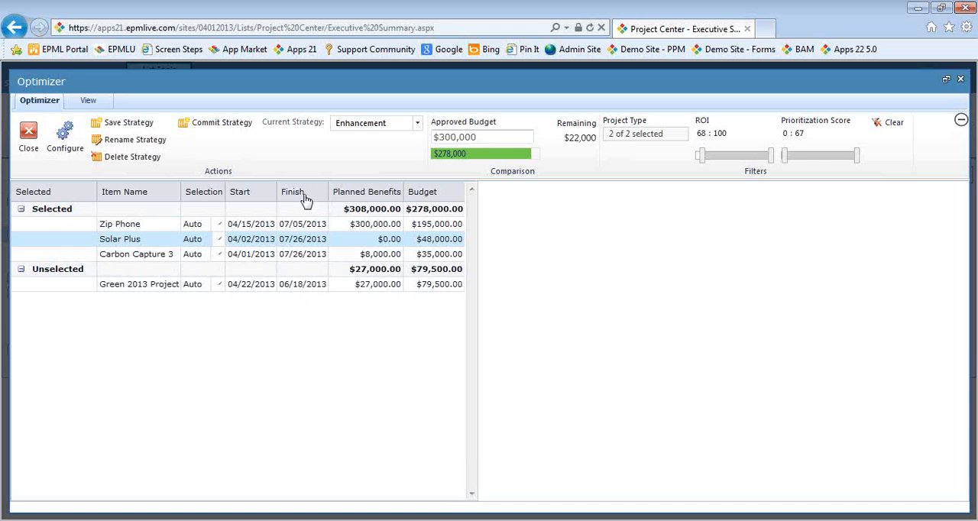
Add the Prioritization Score column to the Optimizer's project grid
{"action": "left_click", "coordinate": [88, 103]}
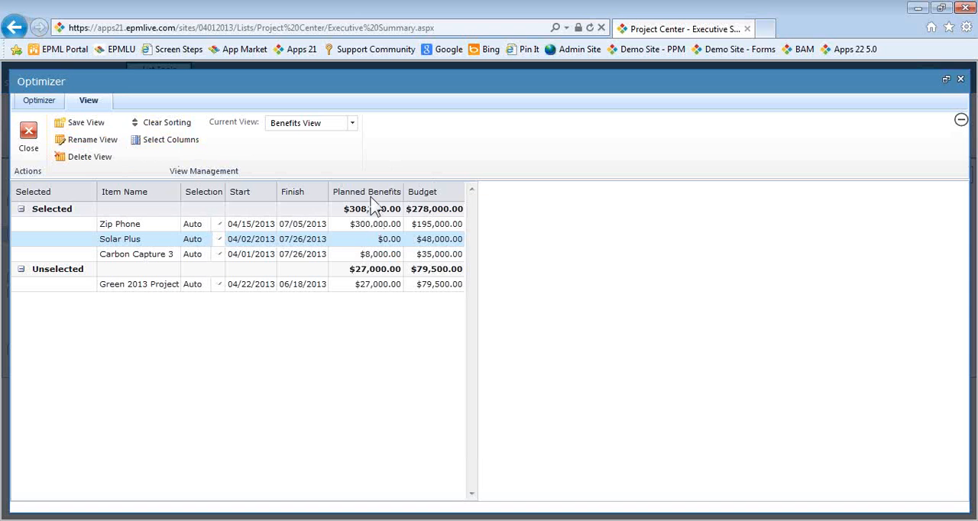
{"action": "left_click", "coordinate": [171, 148]}
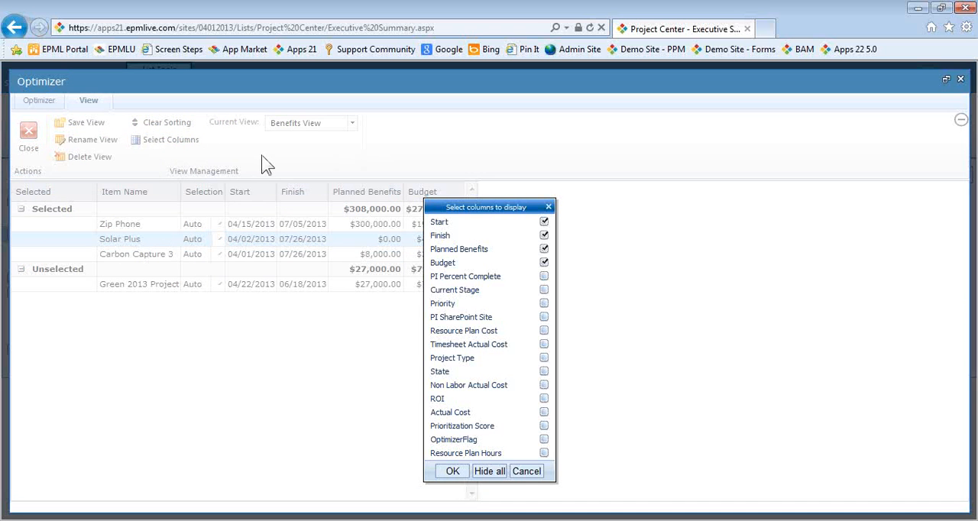
{"action": "left_click", "coordinate": [544, 426]}
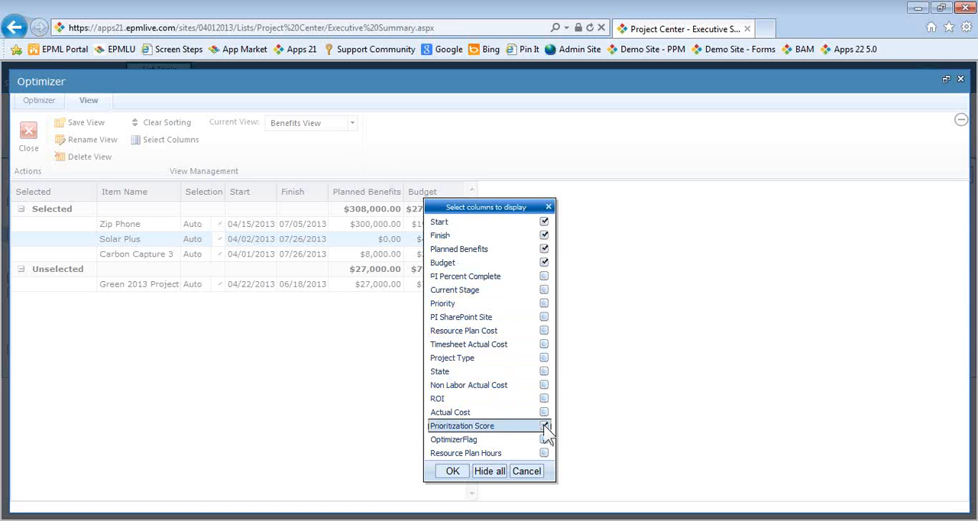
{"action": "left_click", "coordinate": [453, 472]}
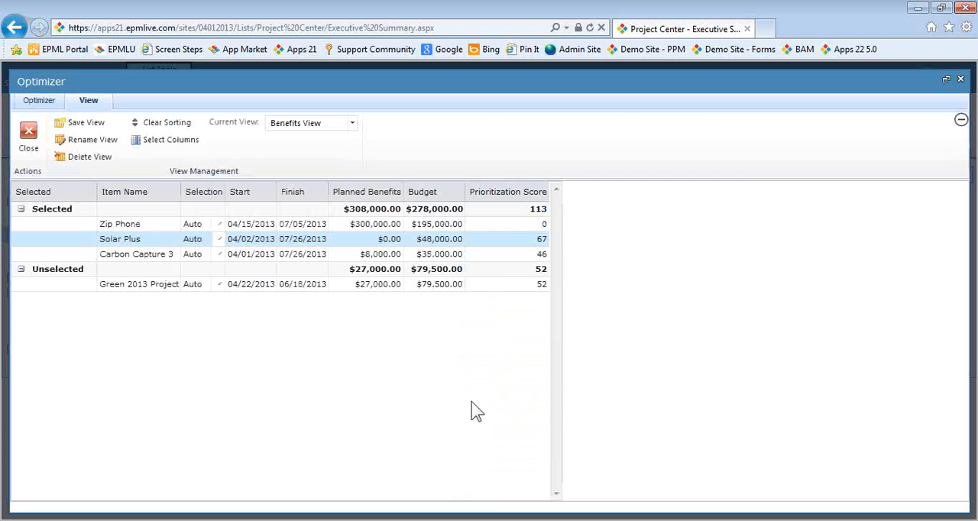
Save the ROI-filtered setup as a new non-personal strategy named ROI
{"action": "left_click", "coordinate": [32, 100]}
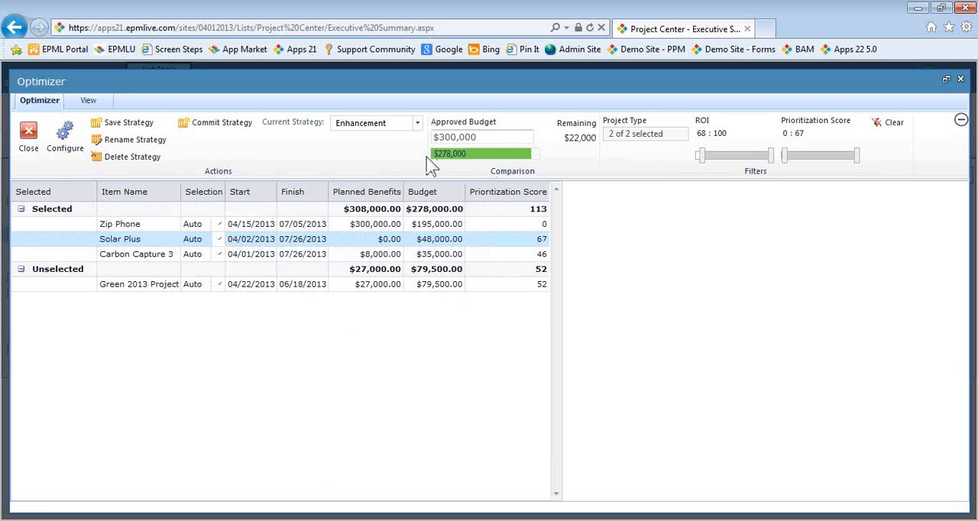
{"action": "left_click", "coordinate": [122, 126]}
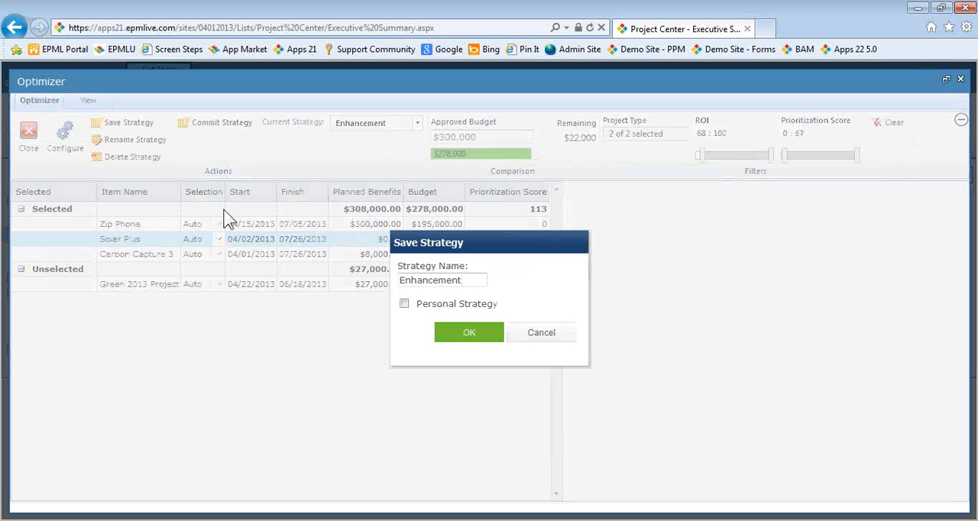
{"action": "left_click_drag", "start_coordinate": [476, 279], "coordinate": [391, 282]}
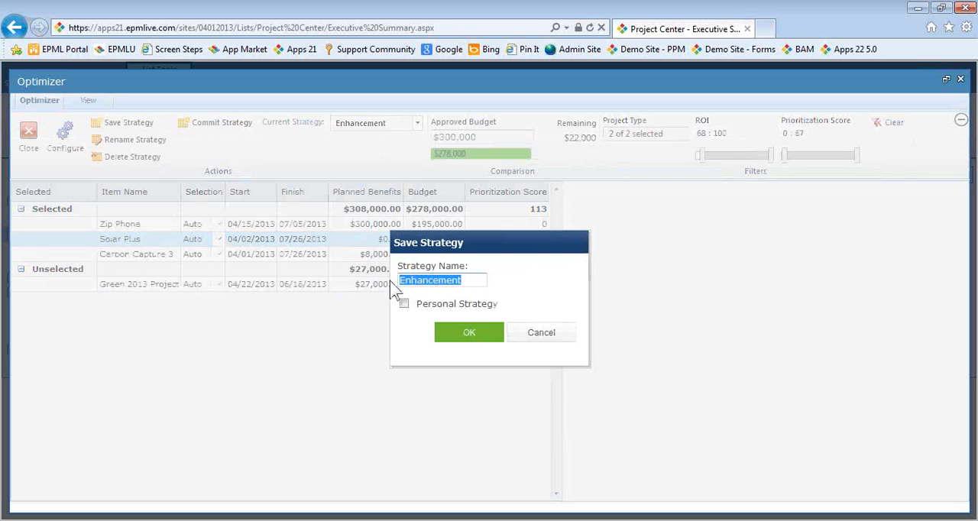
{"action": "type", "text": "ROI"}
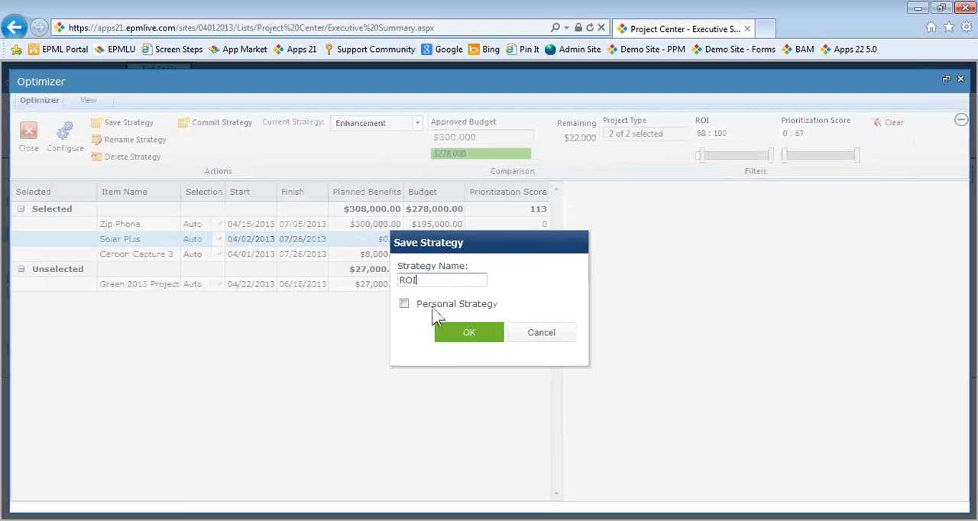
{"action": "left_click", "coordinate": [456, 339]}
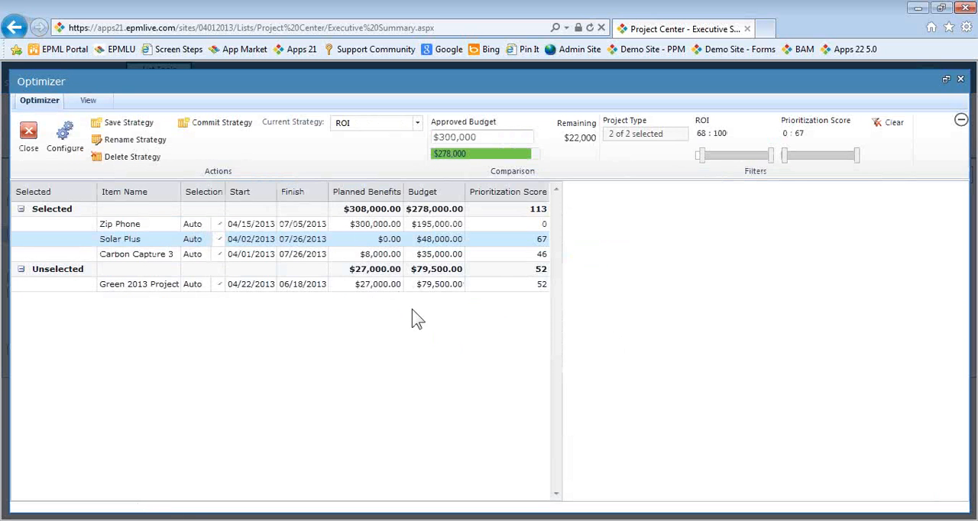
Commit the ROI strategy and close the Optimizer
{"action": "left_click", "coordinate": [231, 125]}
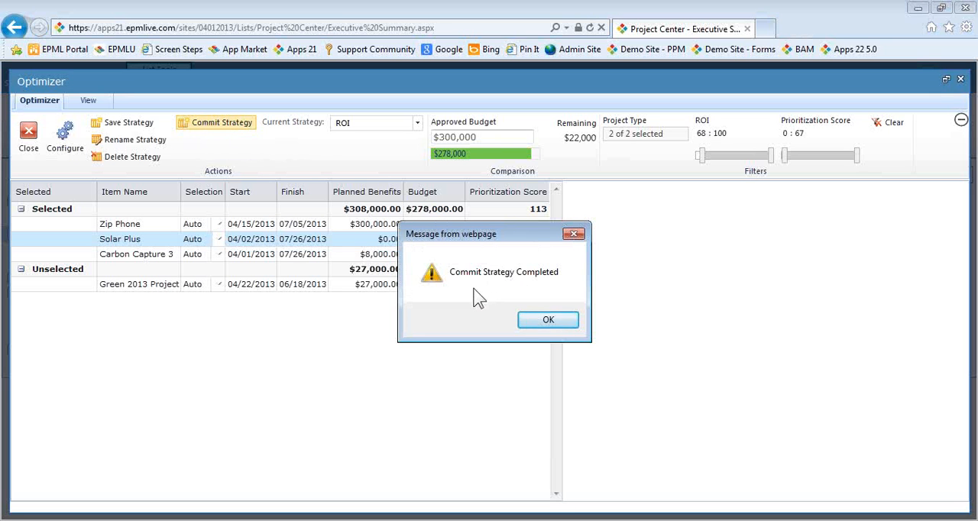
{"action": "left_click", "coordinate": [555, 322]}
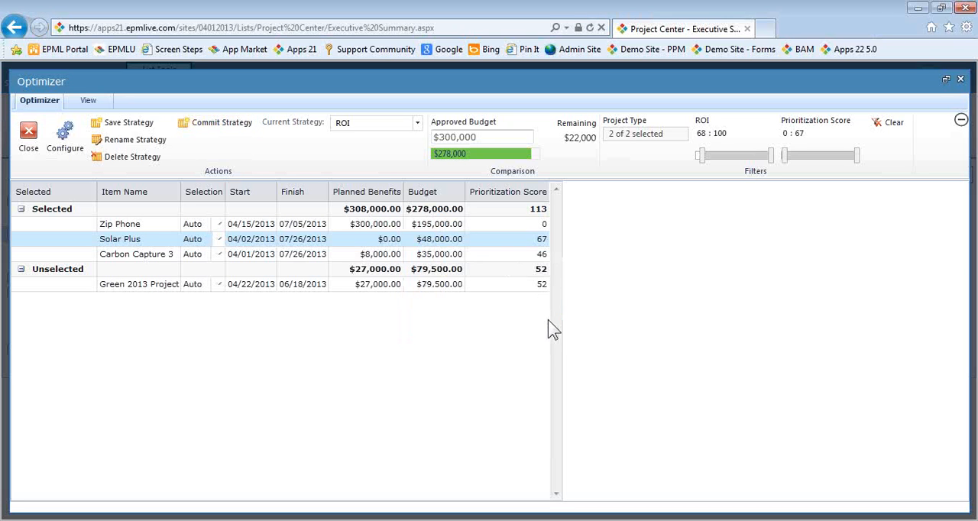
{"action": "left_click", "coordinate": [28, 135]}
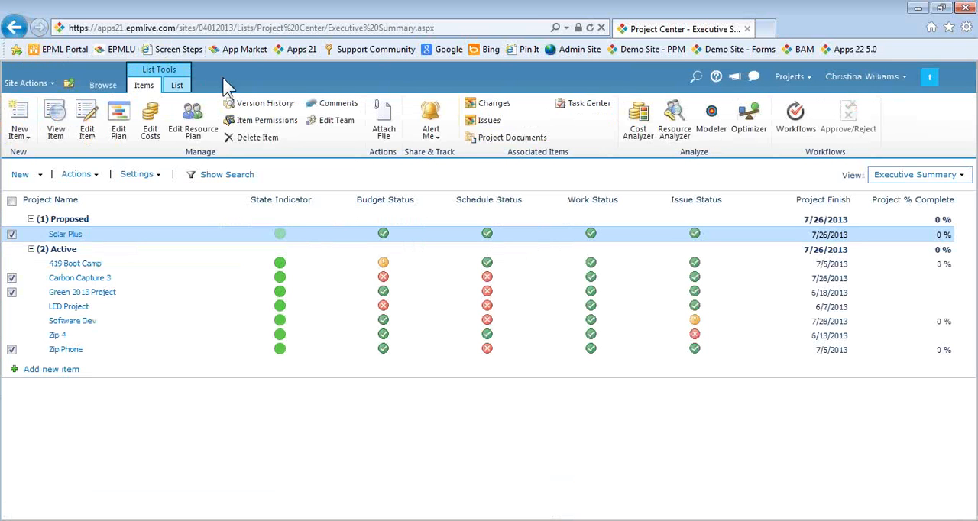
Show the Project Center in the Project Assessment view and expand its Yes and No groups to review the projects
{"action": "left_click", "coordinate": [963, 177]}
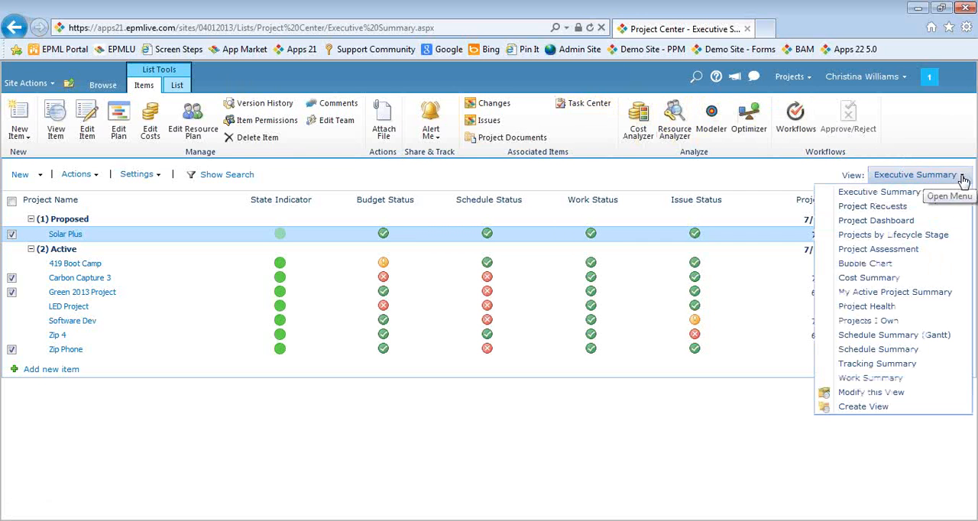
{"action": "left_click", "coordinate": [899, 256]}
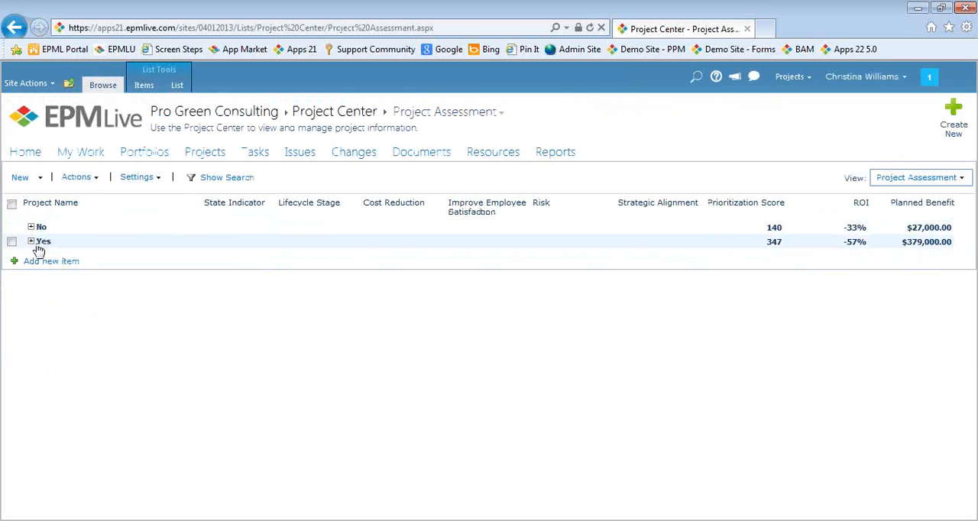
{"action": "left_click", "coordinate": [30, 242]}
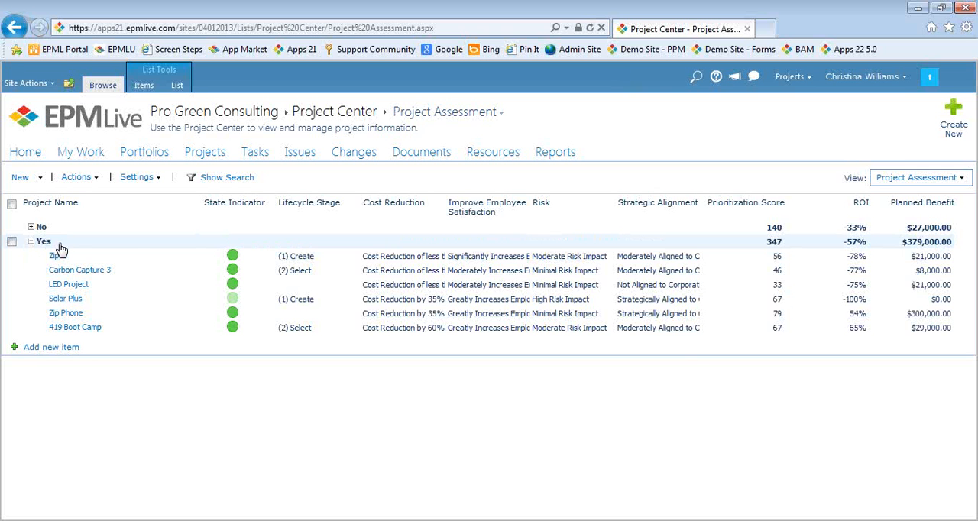
{"action": "left_click", "coordinate": [31, 227]}
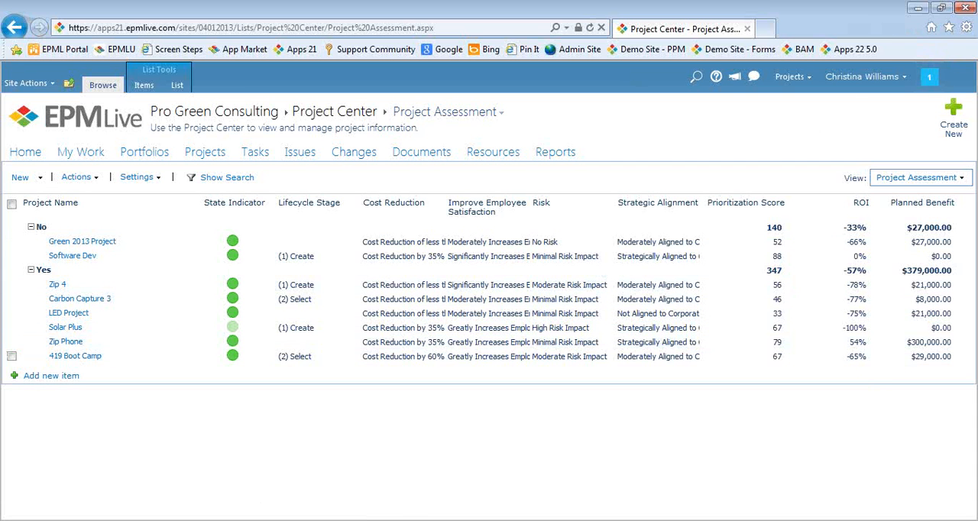
Switch to the running PowerPoint slide show of 05 07 2013_TT_Optimizer.pptx and advance to the EPM Live University slide
{"action": "left_click", "coordinate": [286, 520]}
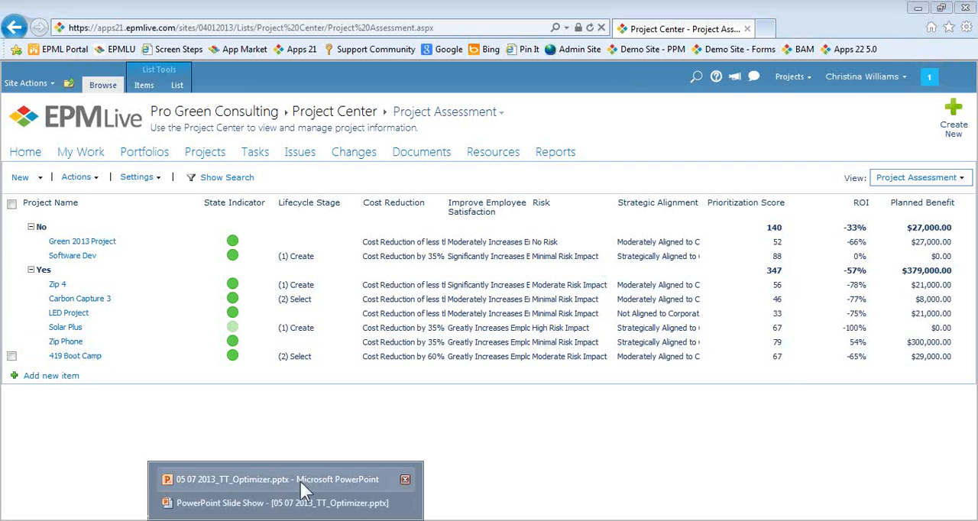
{"action": "left_click", "coordinate": [304, 506]}
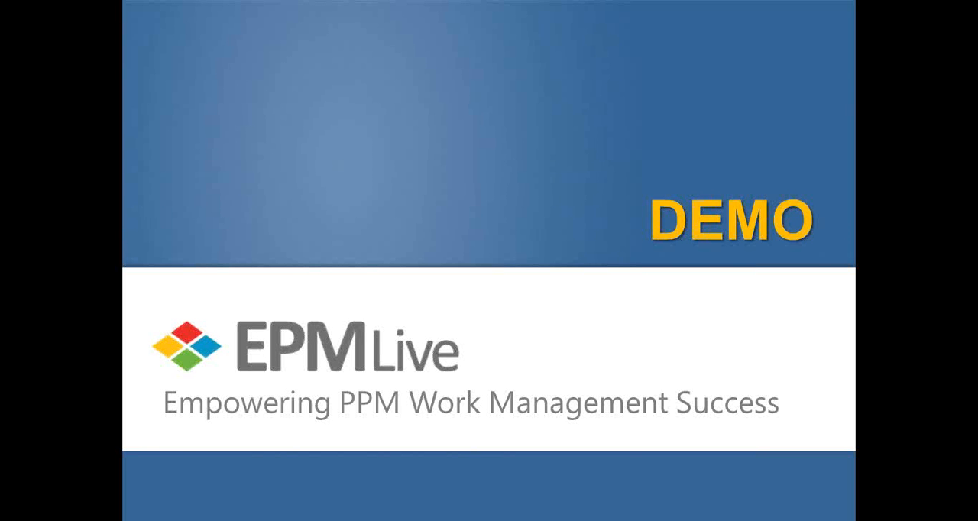
{"action": "key", "text": "Right"}
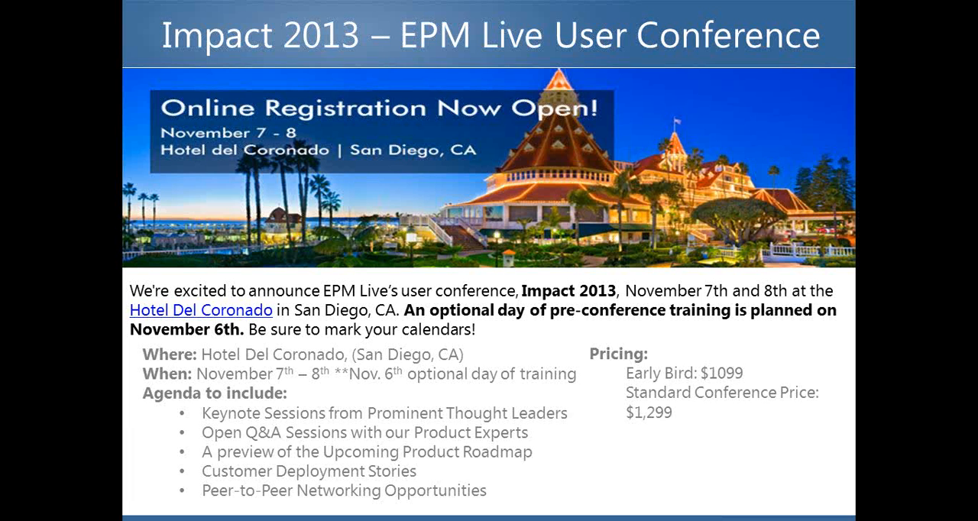
{"action": "key", "text": "Right"}
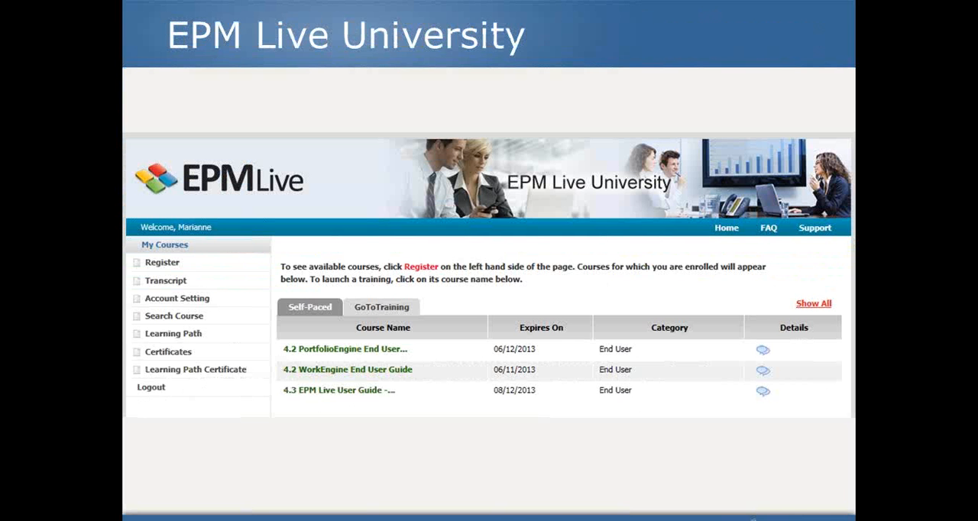